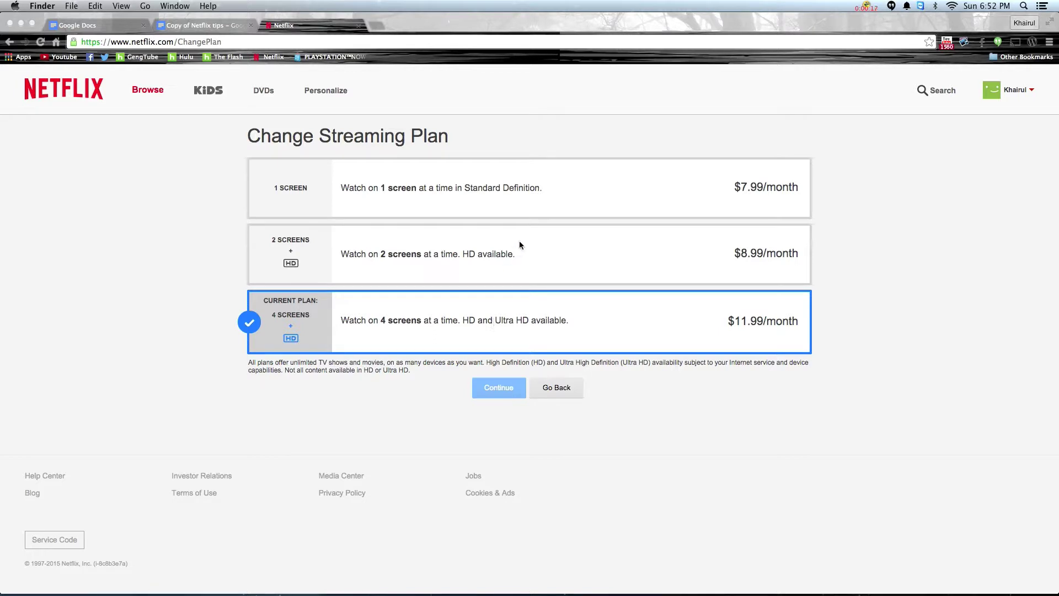
click(529, 208)
click(551, 197)
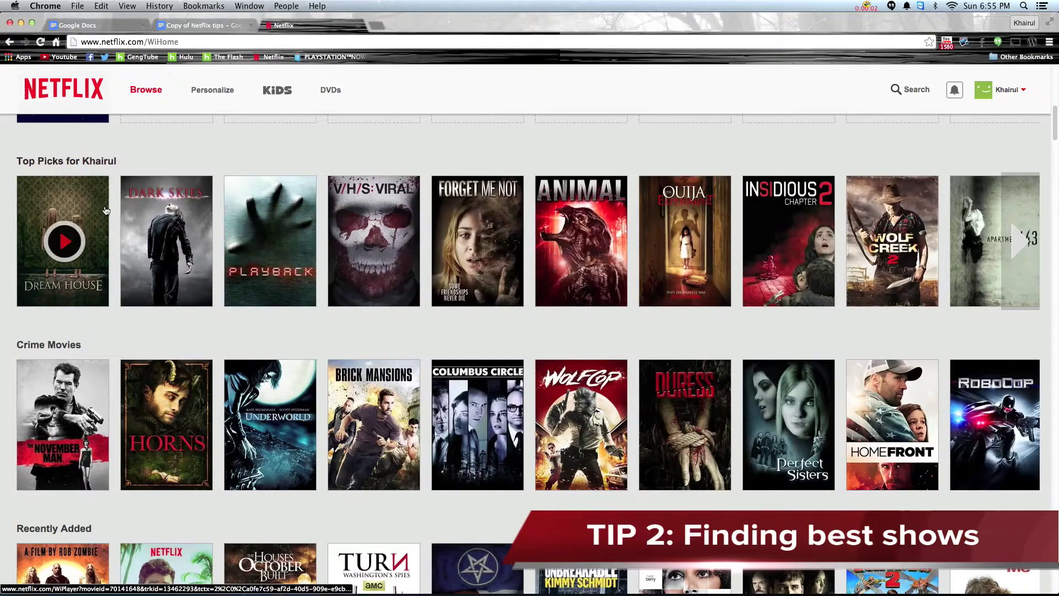
- Look through the Netflix home page's recommendation rows, including more titles in the Recently Added and Dramas rows
scroll(106, 210, down, 7)
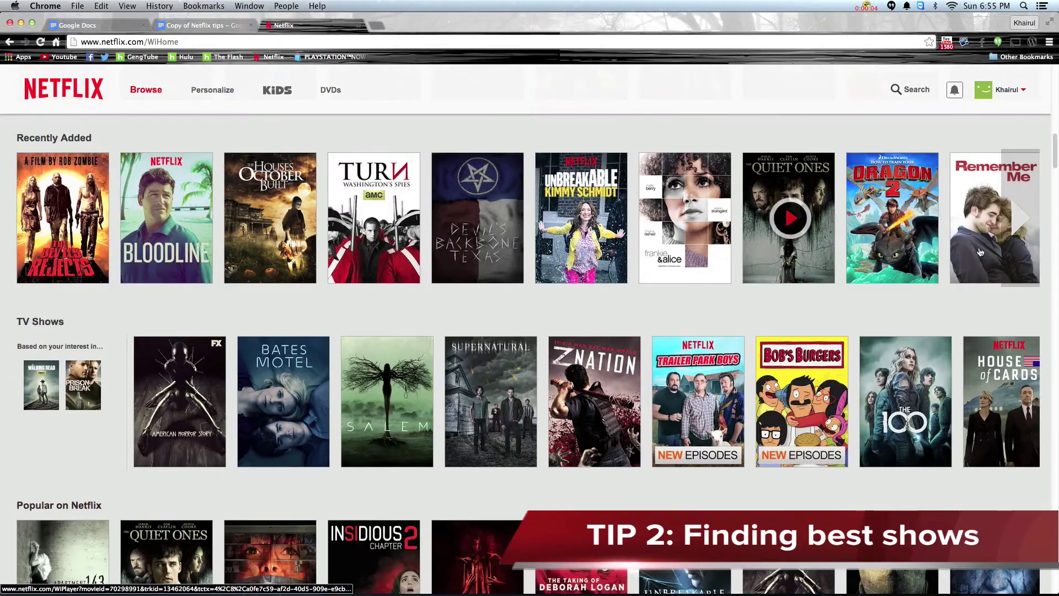
click(1013, 226)
scroll(964, 440, down, 3)
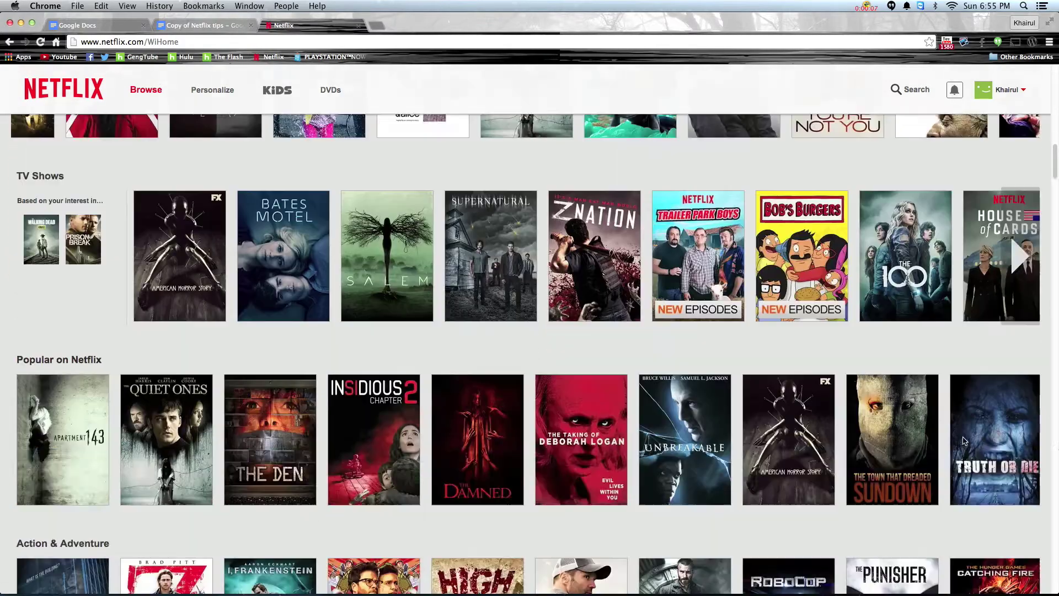
scroll(964, 440, down, 10)
click(1023, 381)
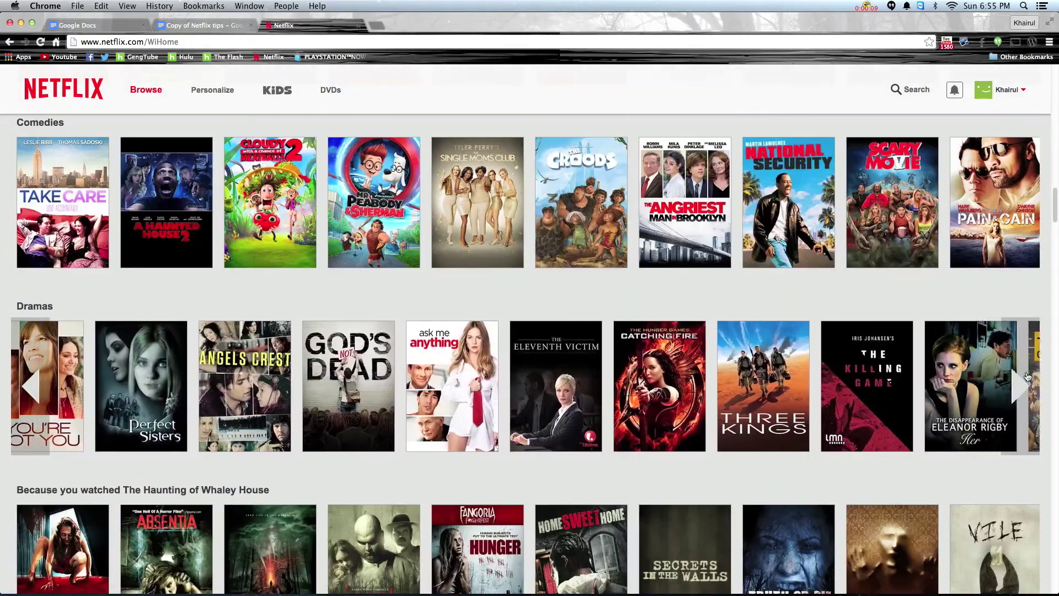
scroll(941, 392, down, 17)
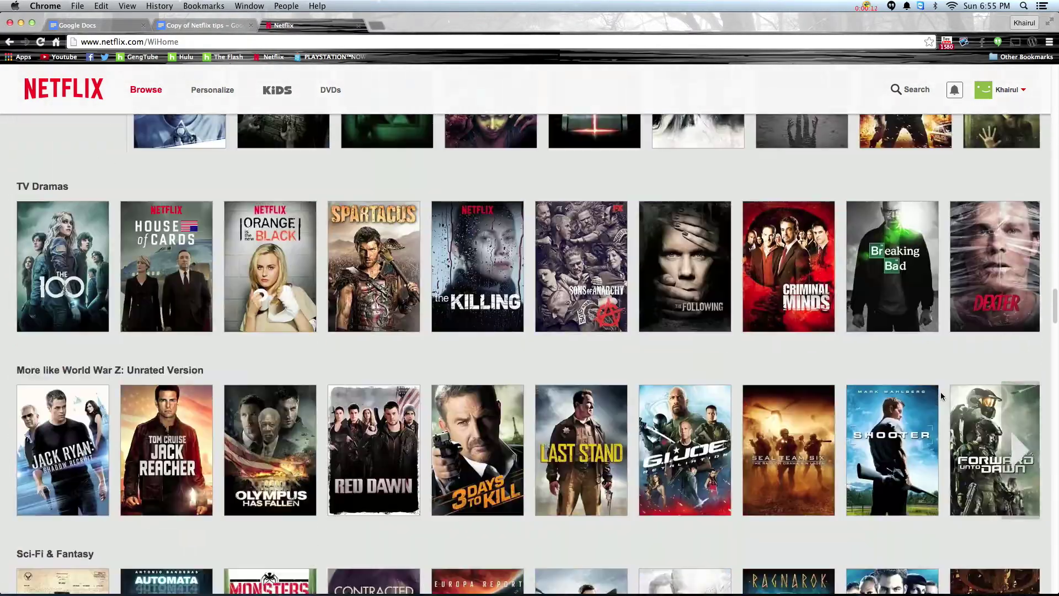
scroll(941, 395, down, 20)
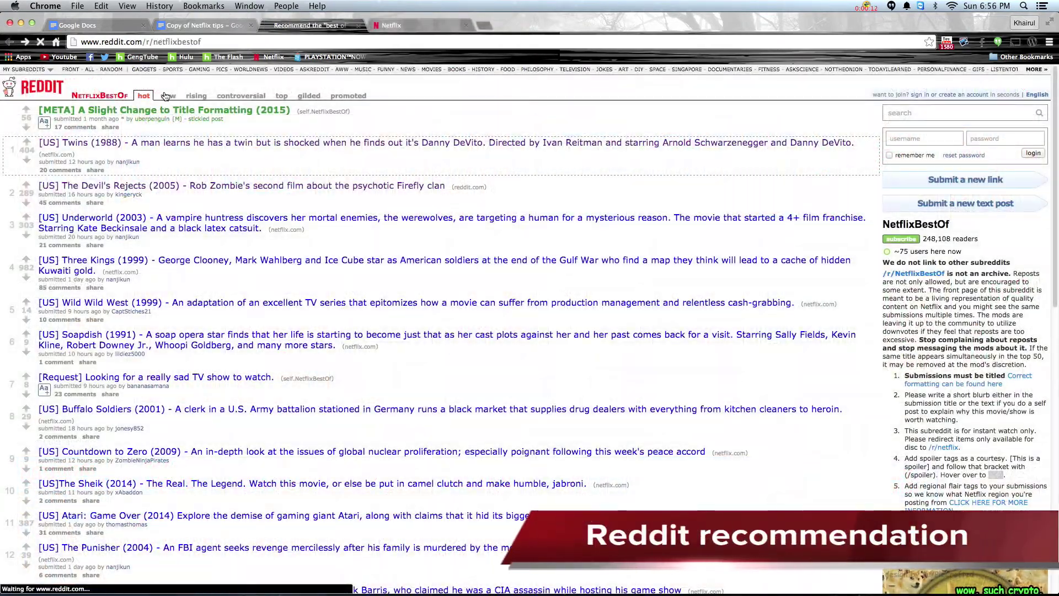
- View the NetflixBestOf subreddit's new posts and its top-ranked posts
click(168, 96)
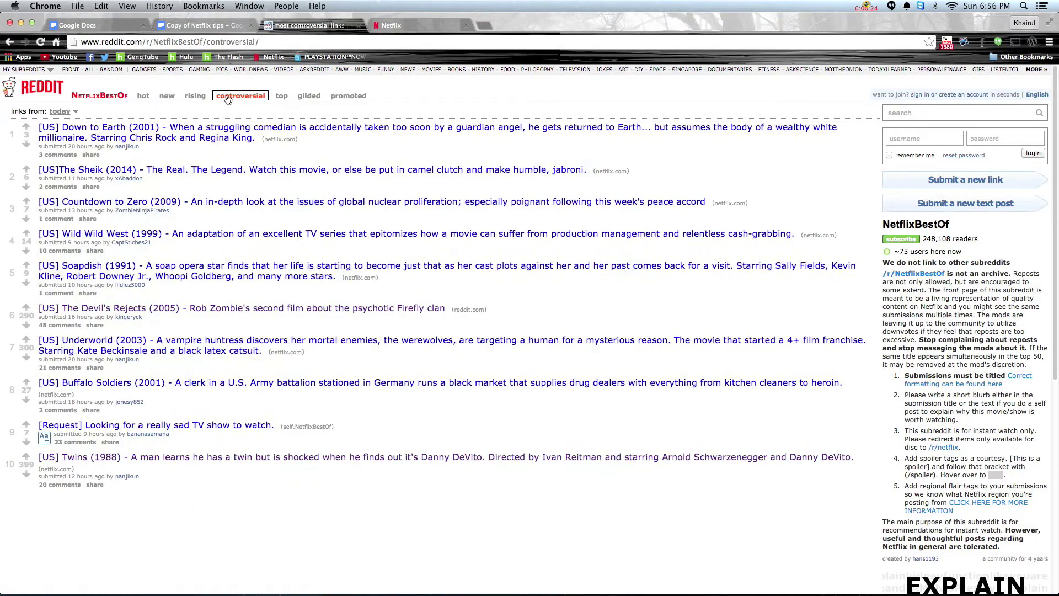
click(287, 98)
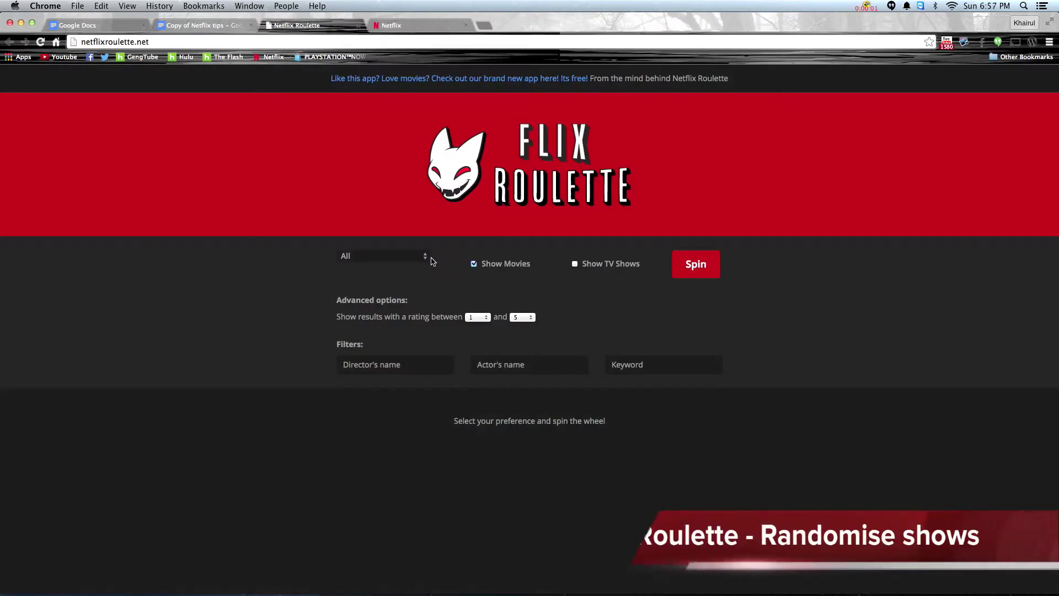
- Spin the roulette for a random Action & Adventure title with both movies and TV shows included
click(429, 258)
click(413, 267)
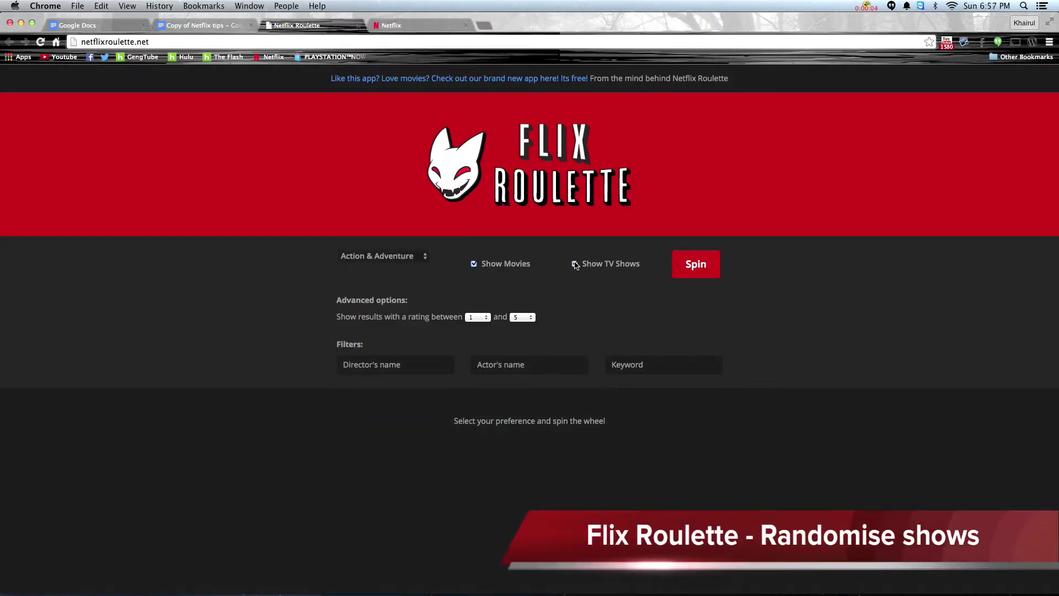
click(677, 268)
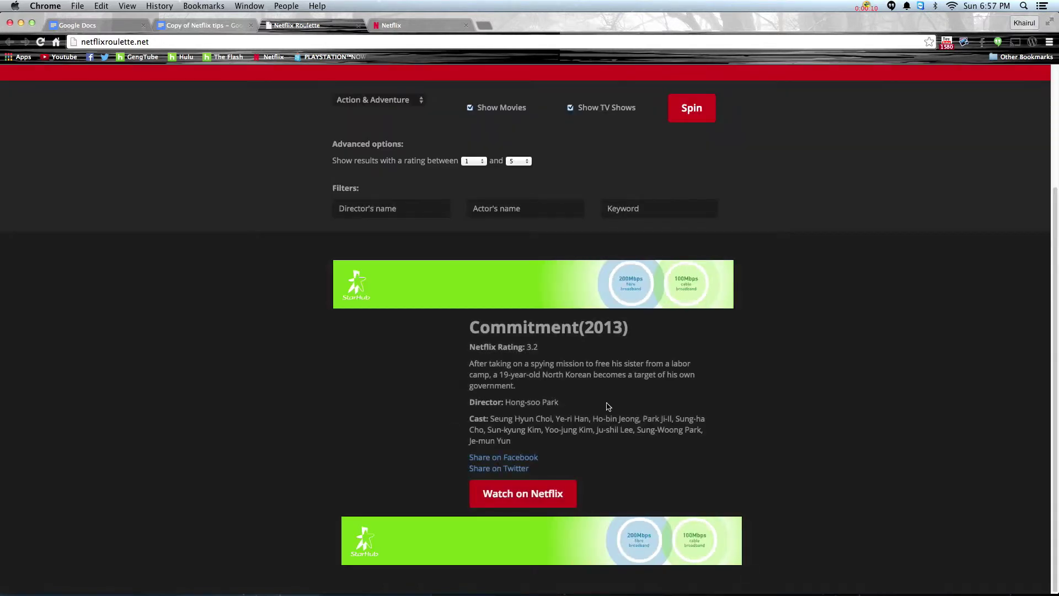
- Look over the suggested title and spin the roulette again with the same settings
scroll(589, 373, up, 5)
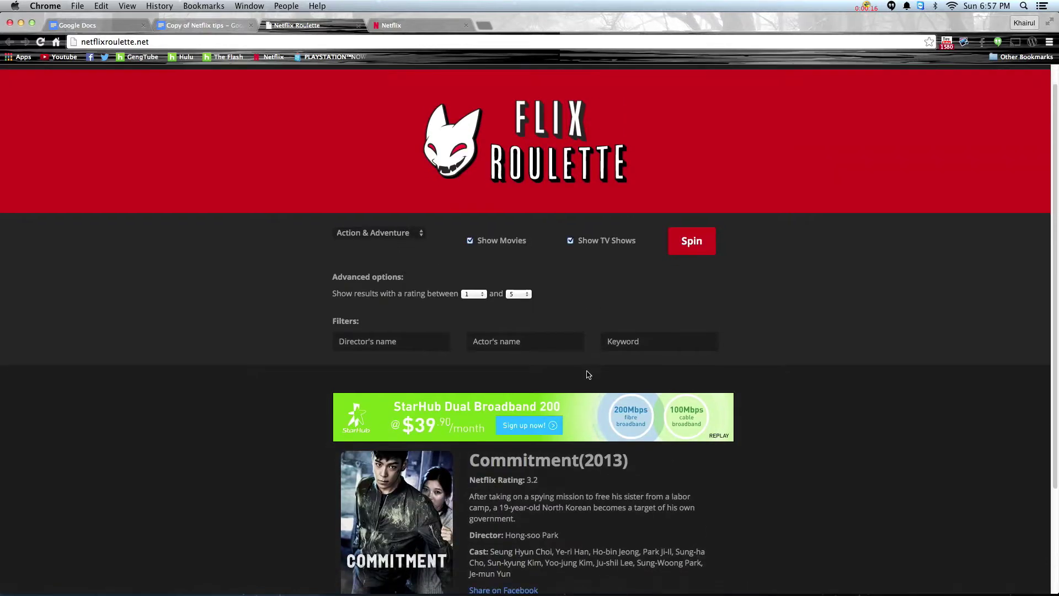
scroll(588, 375, down, 3)
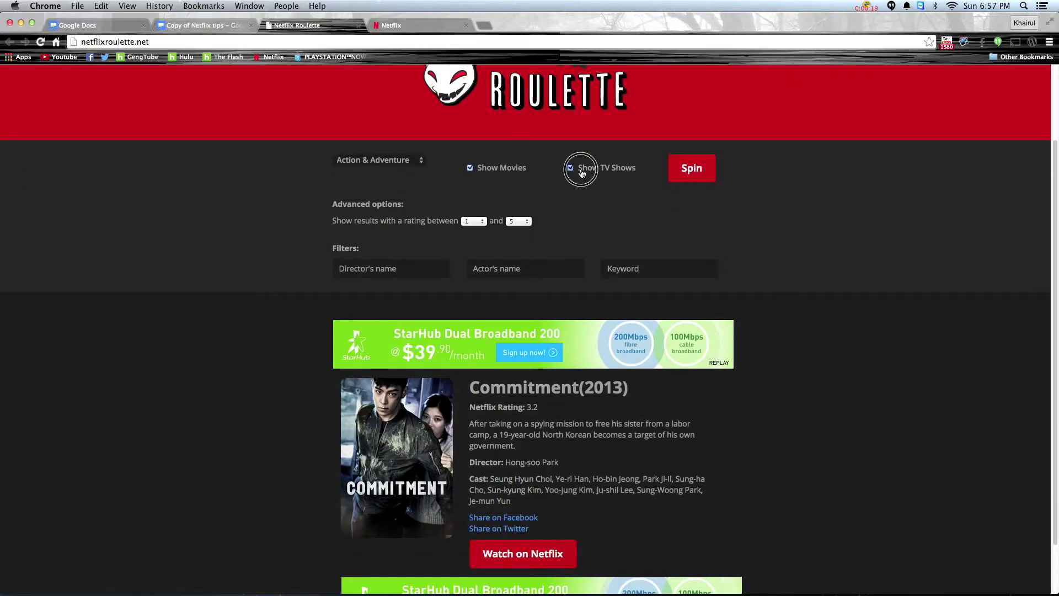
click(680, 169)
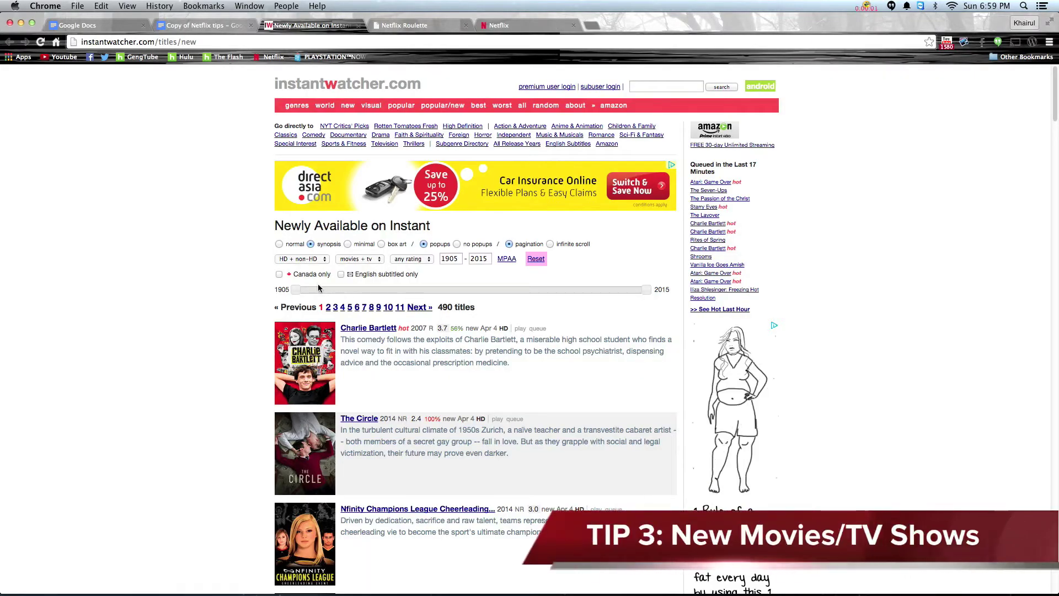
- Check the HD and media type filter choices and limit the newly available titles to a minimum rating of 4.5
click(325, 264)
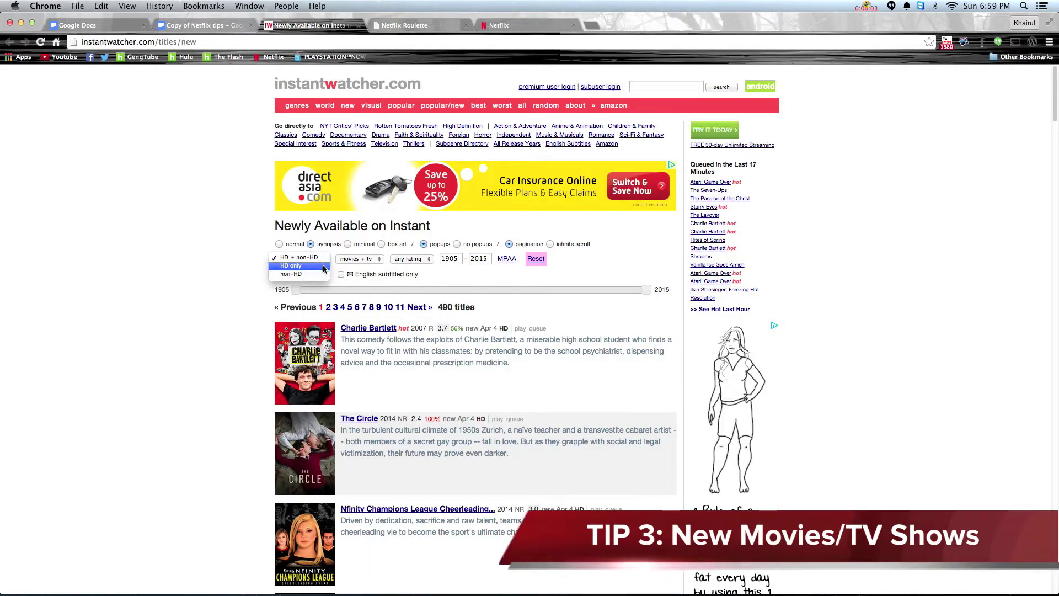
click(357, 258)
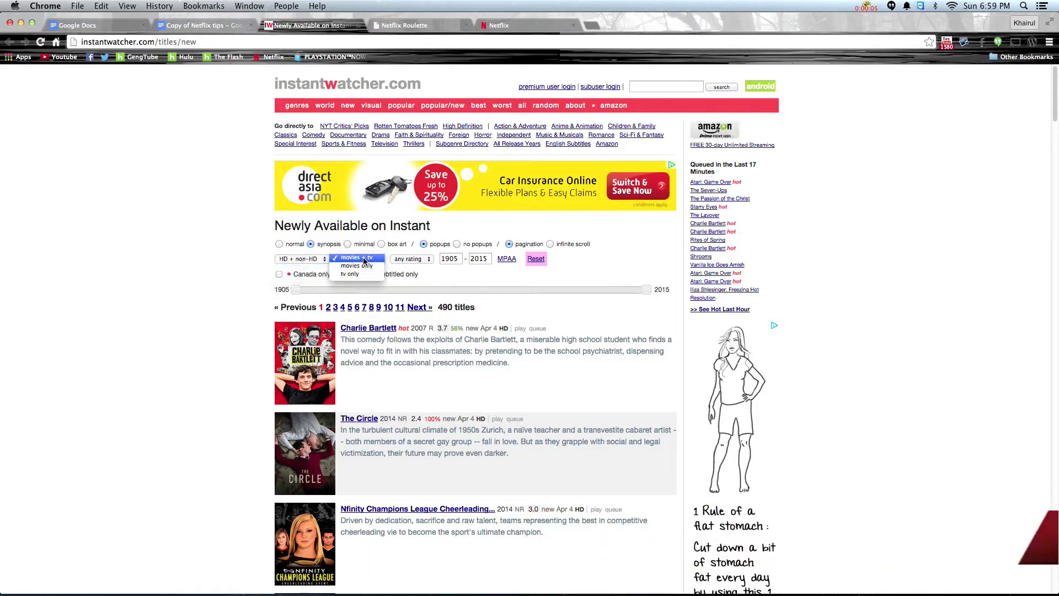
click(410, 259)
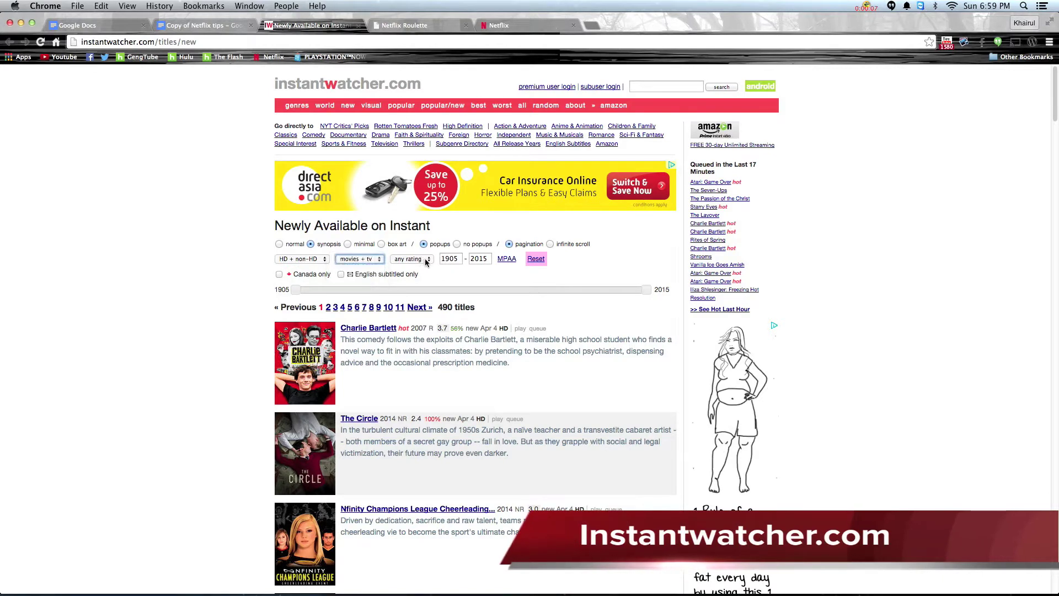
click(411, 259)
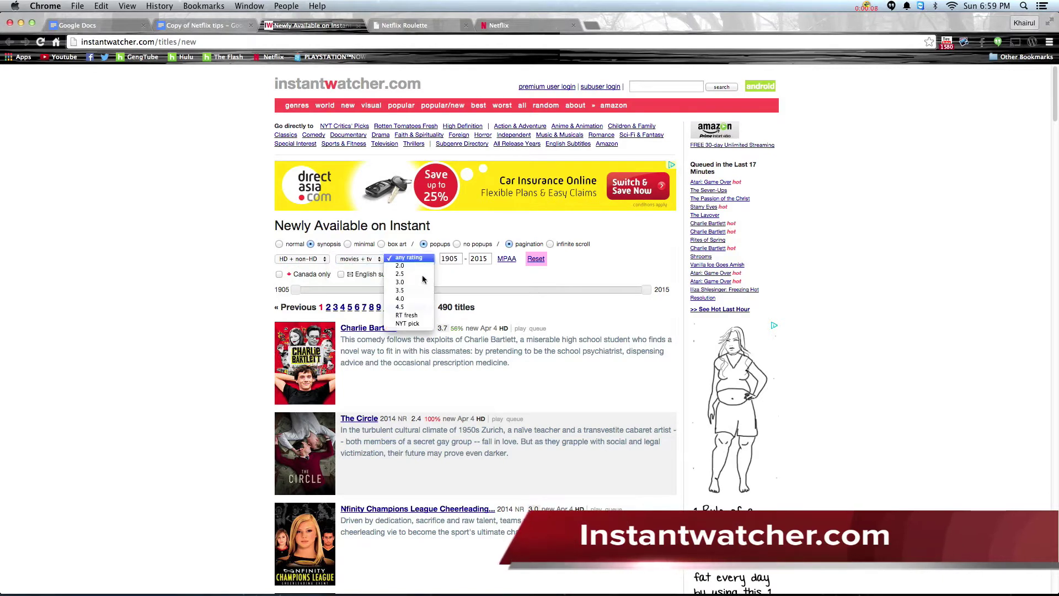
click(411, 306)
- Change the start of the release year range to 1990 and reset the title filters
click(460, 258)
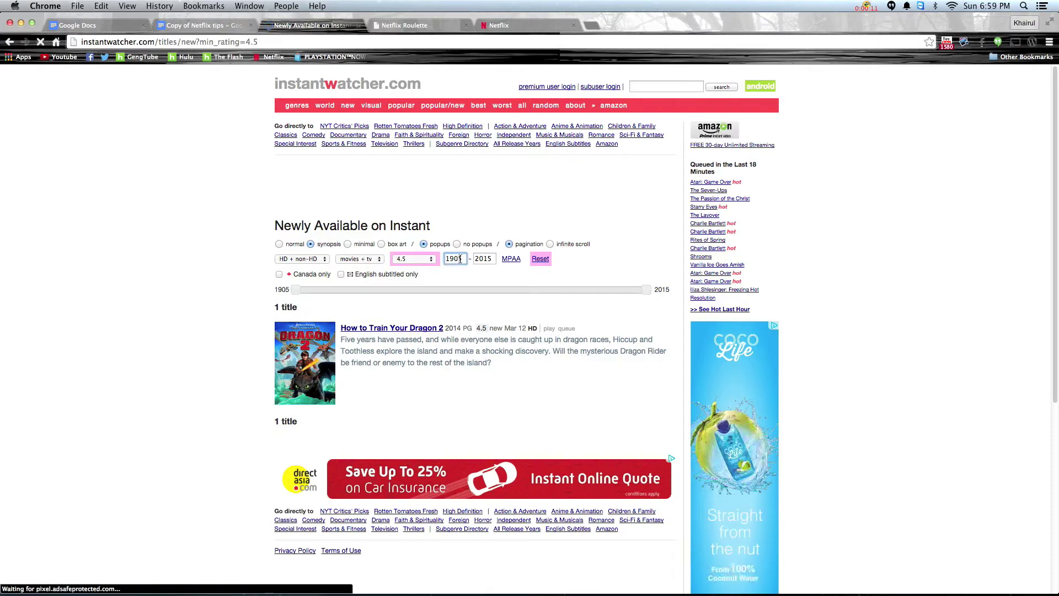
key(BackSpace)
key(BackSpace)
text(90)
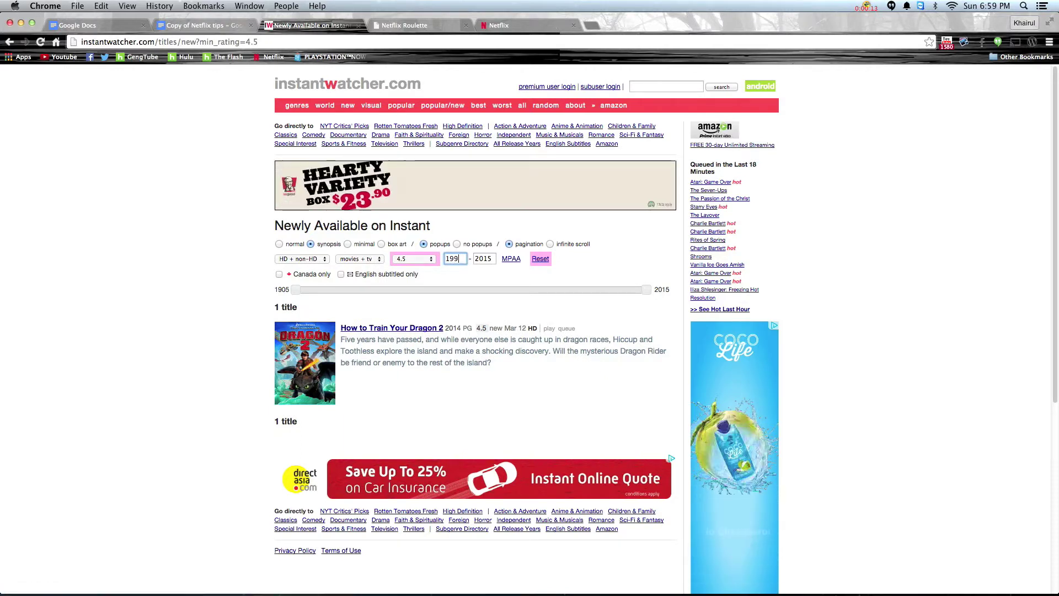
click(539, 260)
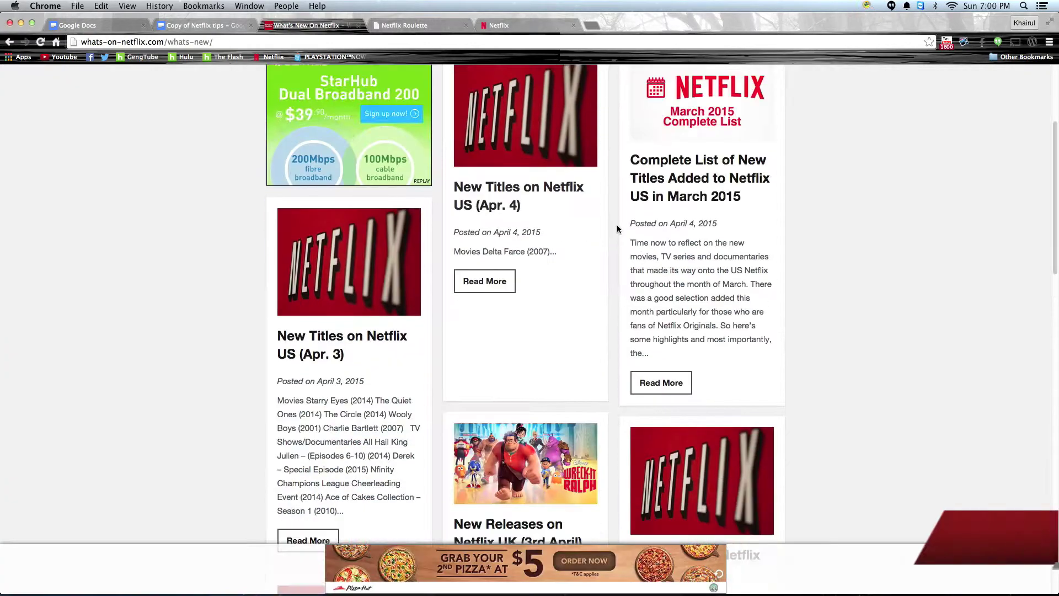
- Open the full article on new Netflix US titles for Apr. 3 and follow its link for The Circle (2014)
scroll(617, 224, down, 3)
scroll(533, 222, up, 2)
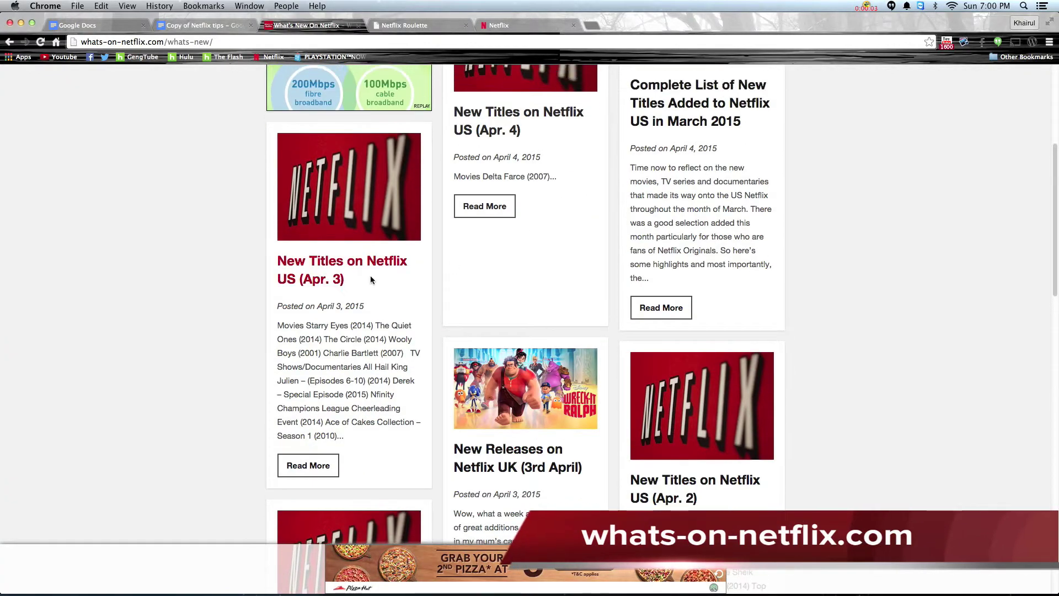
click(308, 465)
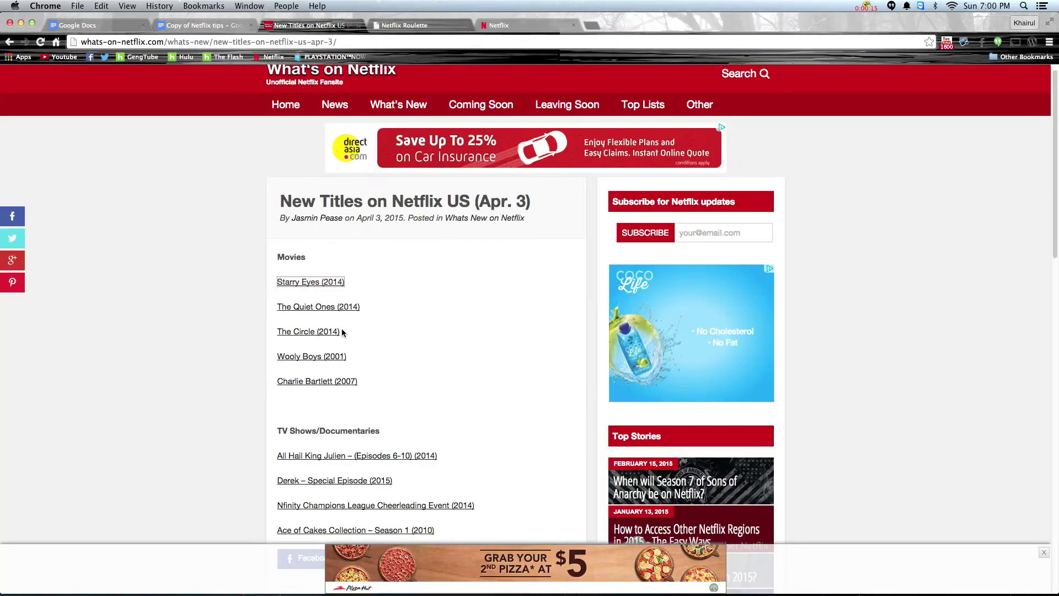
click(318, 336)
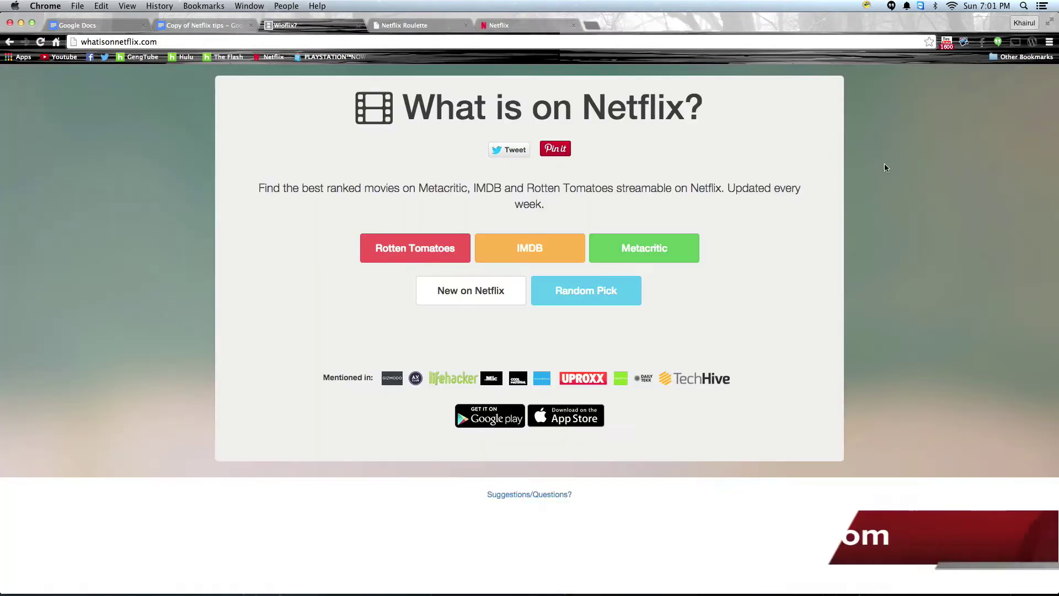
- Show the Rotten Tomatoes ranking of Netflix movies by Tomatometer and then by Audience score
click(415, 246)
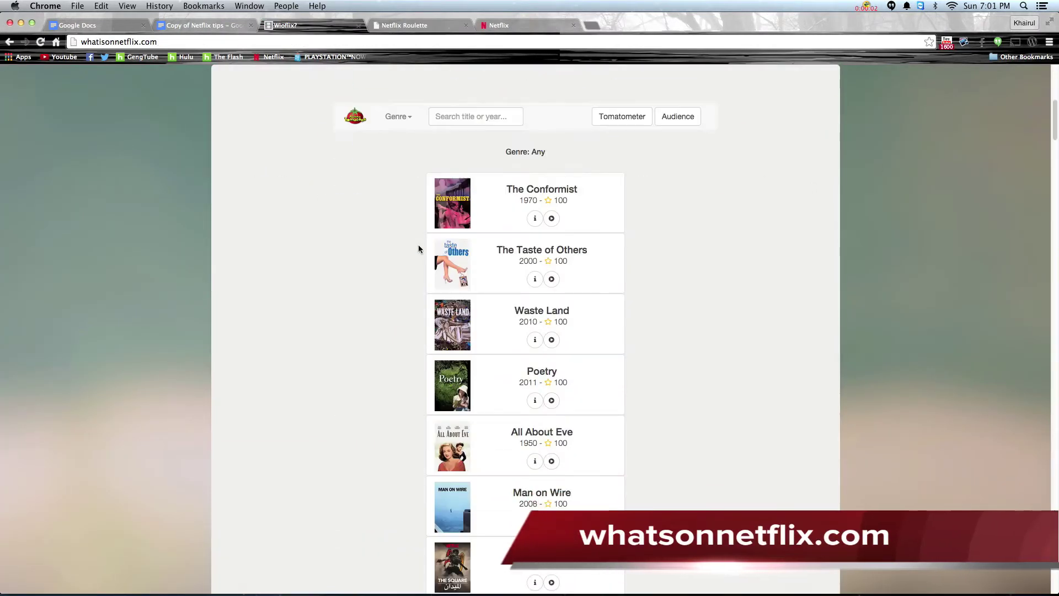
click(640, 120)
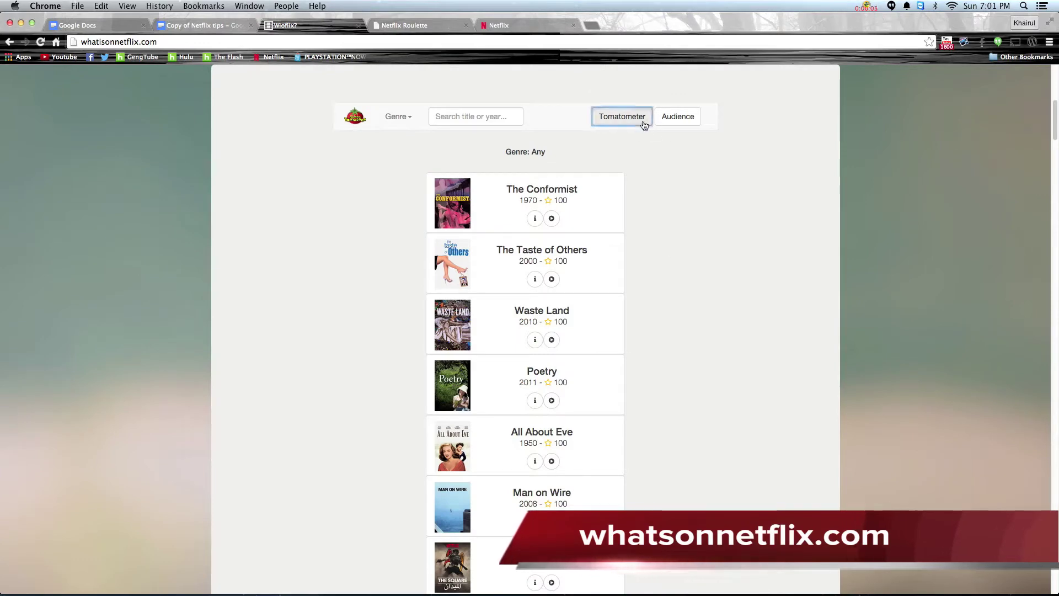
click(698, 124)
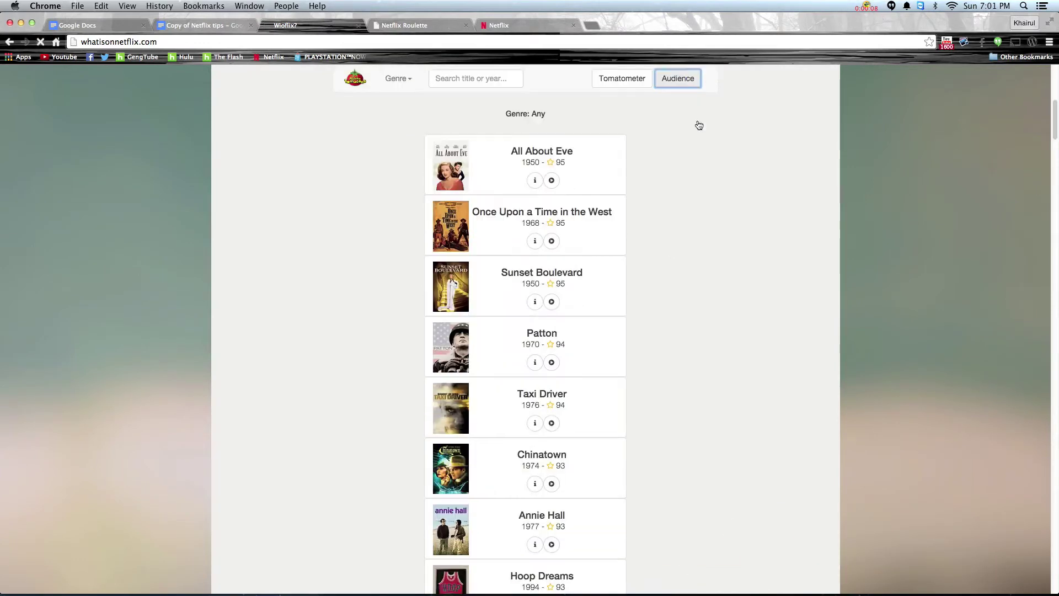
- Switch to the Metacritic ranking of Netflix movies and rank it by user score
scroll(655, 144, up, 3)
scroll(654, 146, up, 5)
click(505, 221)
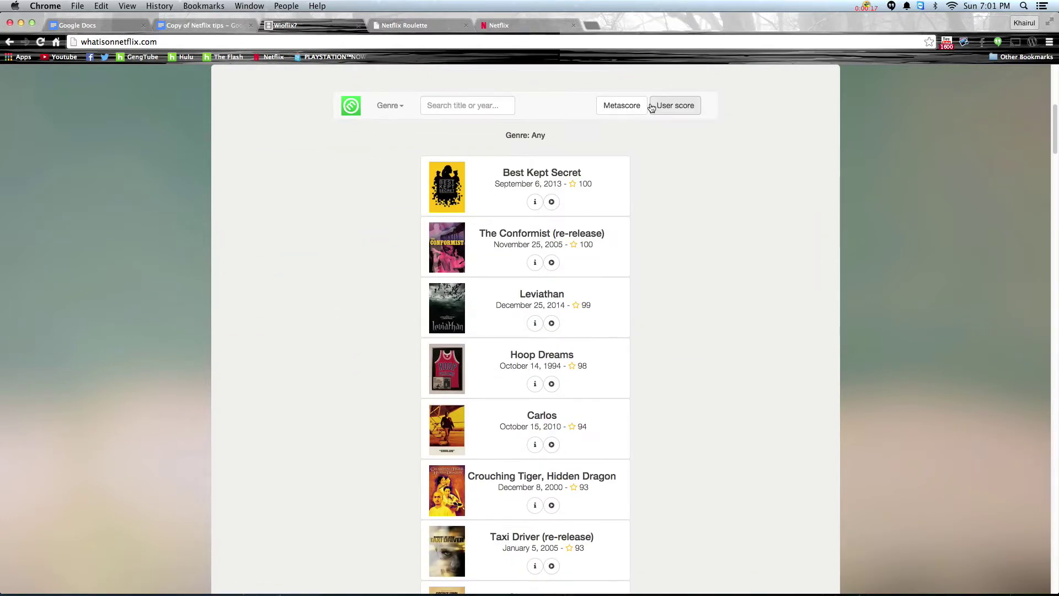
click(664, 110)
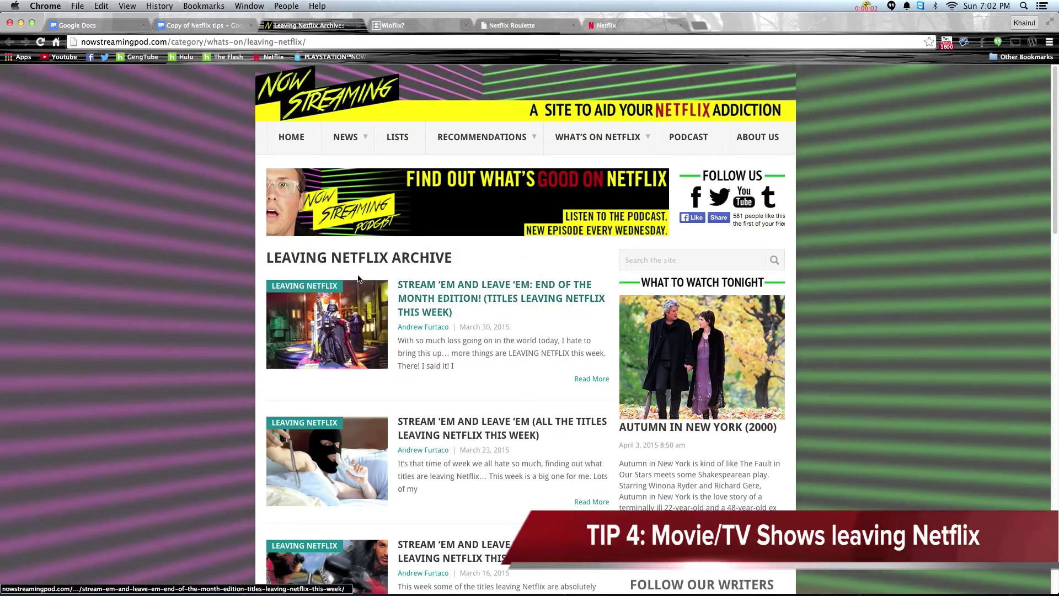
- Open the March 30, 2015 article on titles leaving Netflix this week and look through its March 31 list
click(470, 304)
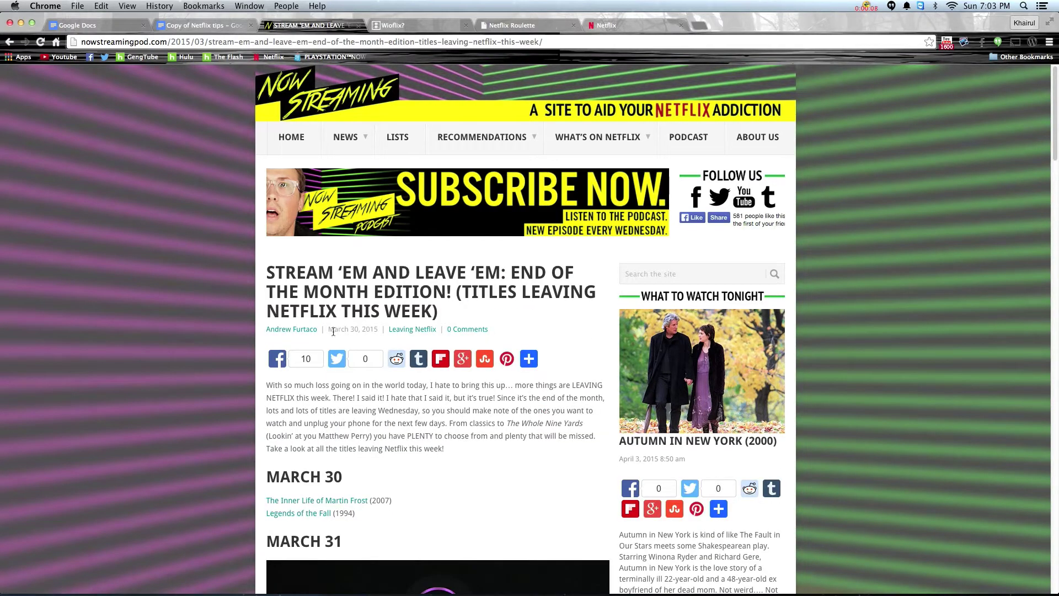
scroll(460, 308, down, 10)
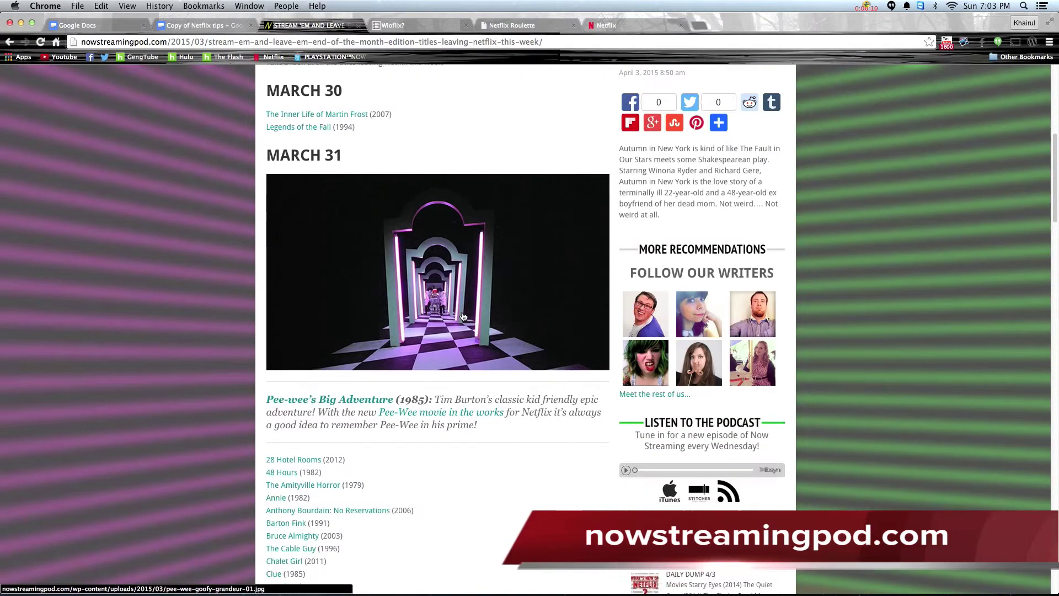
scroll(461, 316, down, 4)
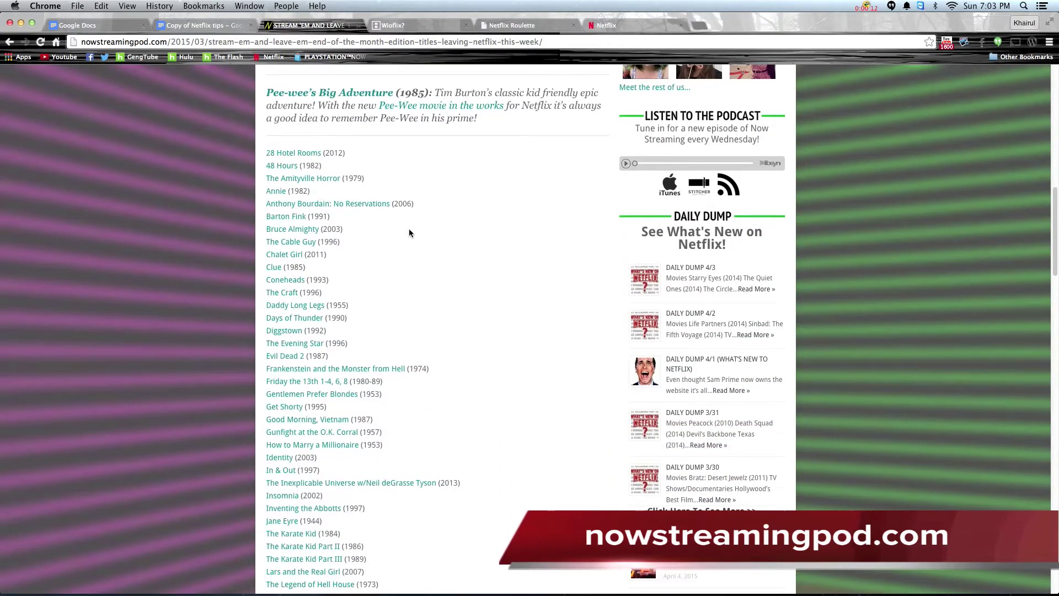
scroll(406, 226, up, 4)
scroll(402, 223, down, 6)
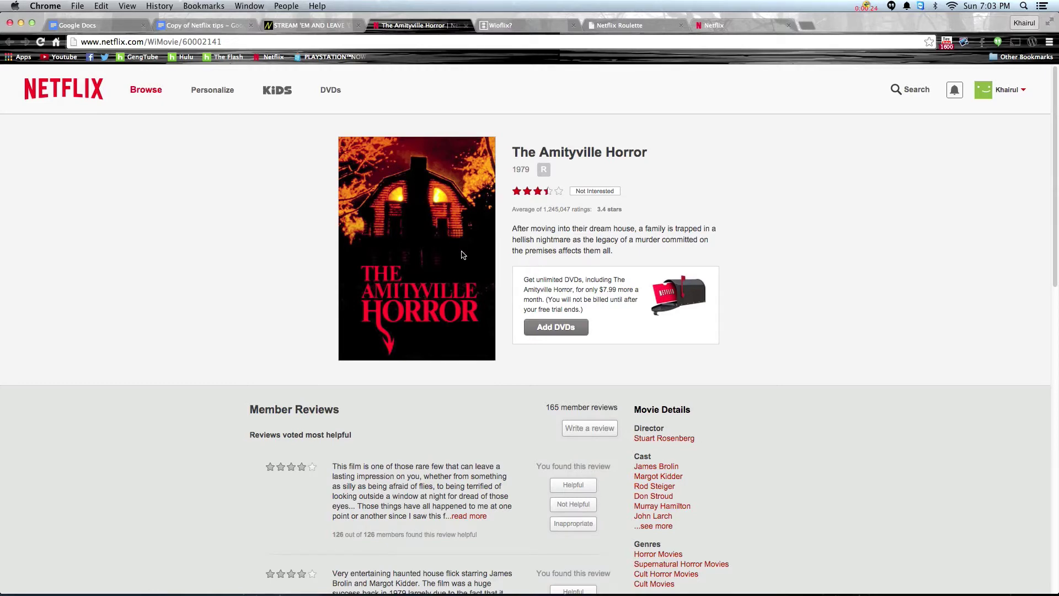
- Look over the Netflix page of The Amityville Horror (1979) and close it to return to the leaving-titles article
scroll(461, 254, down, 5)
scroll(461, 251, up, 5)
click(467, 26)
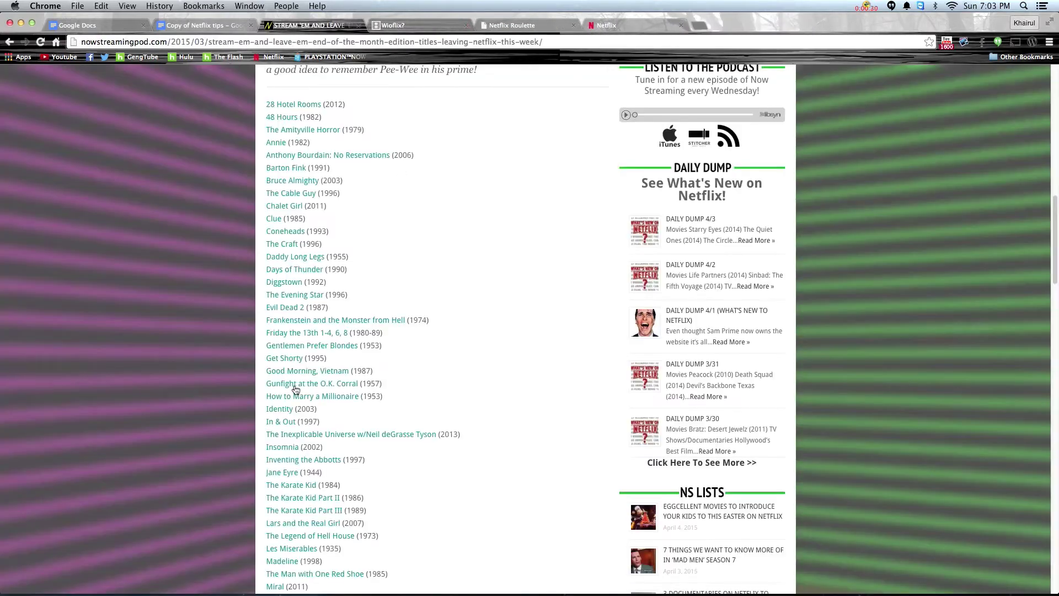
- Open the Netflix page of Identity (2003) from the list of titles leaving Netflix
click(289, 410)
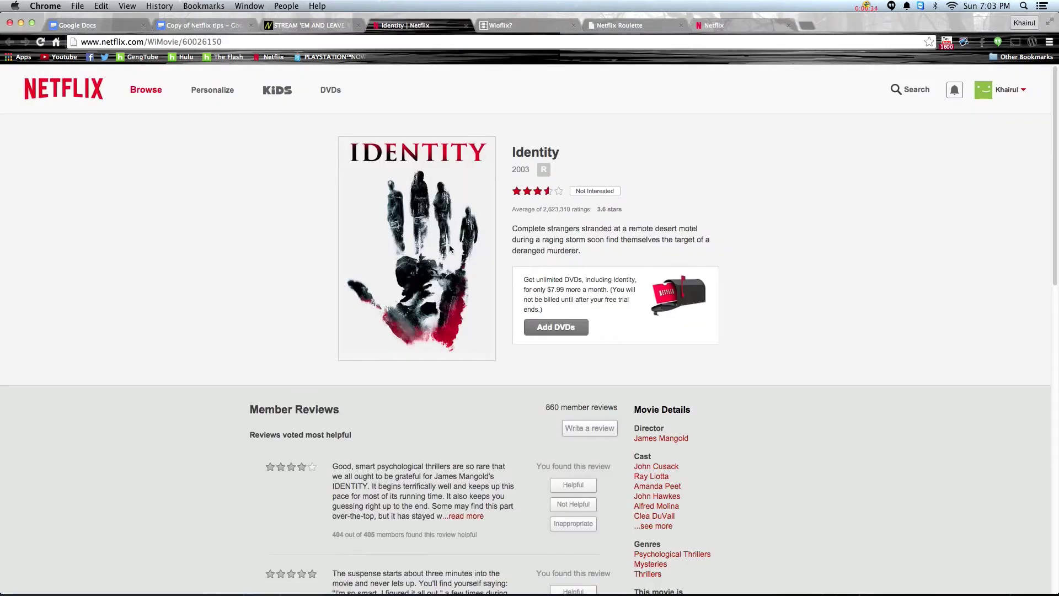
click(527, 151)
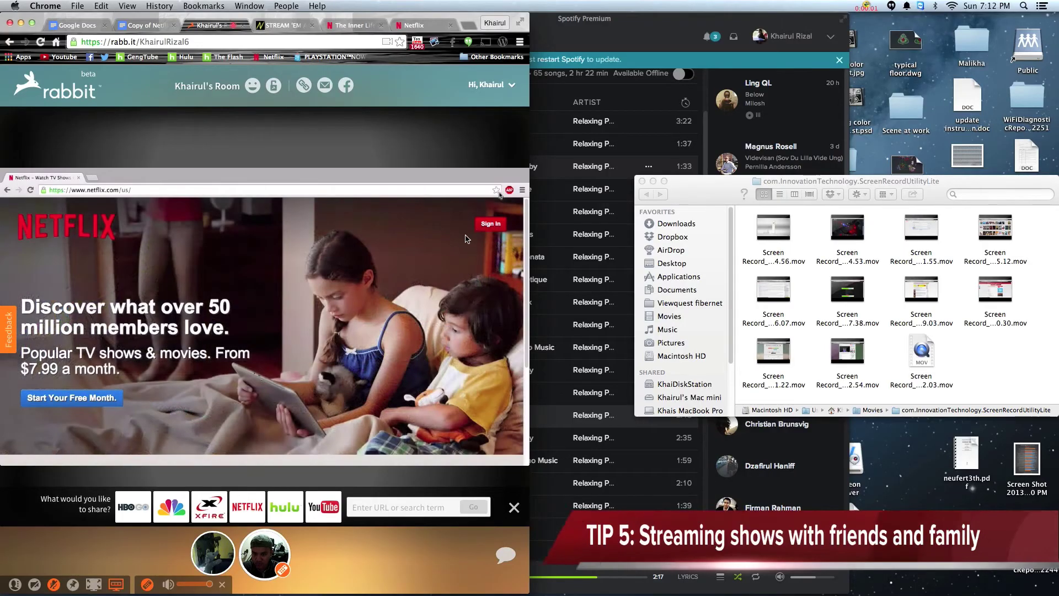
- Sign in to Netflix in the shared Rabbit browser with the account email and password, and choose the green viewing profile
click(491, 224)
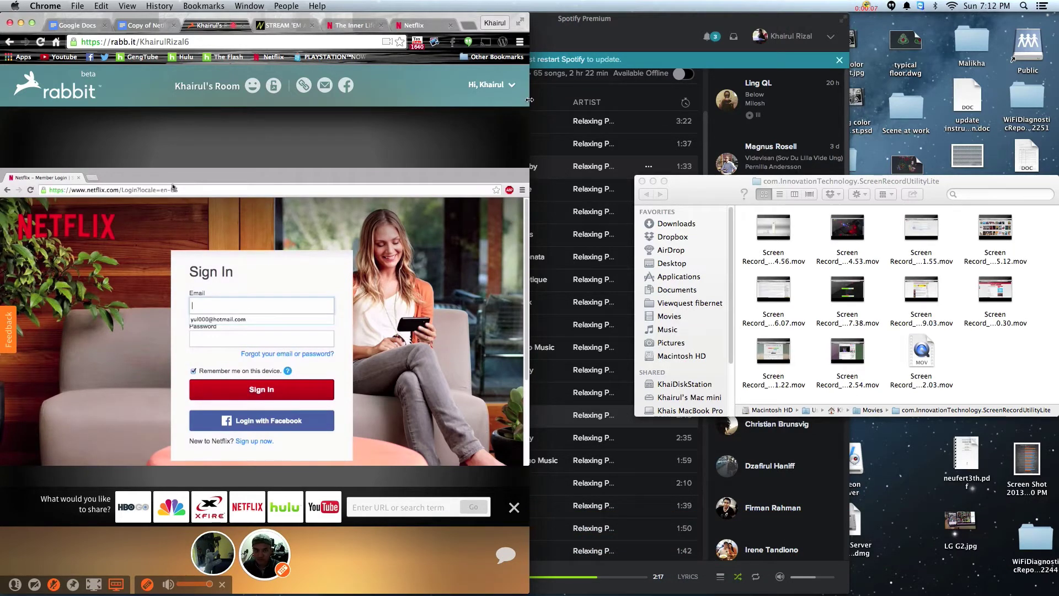
drag(528, 100, 1058, 99)
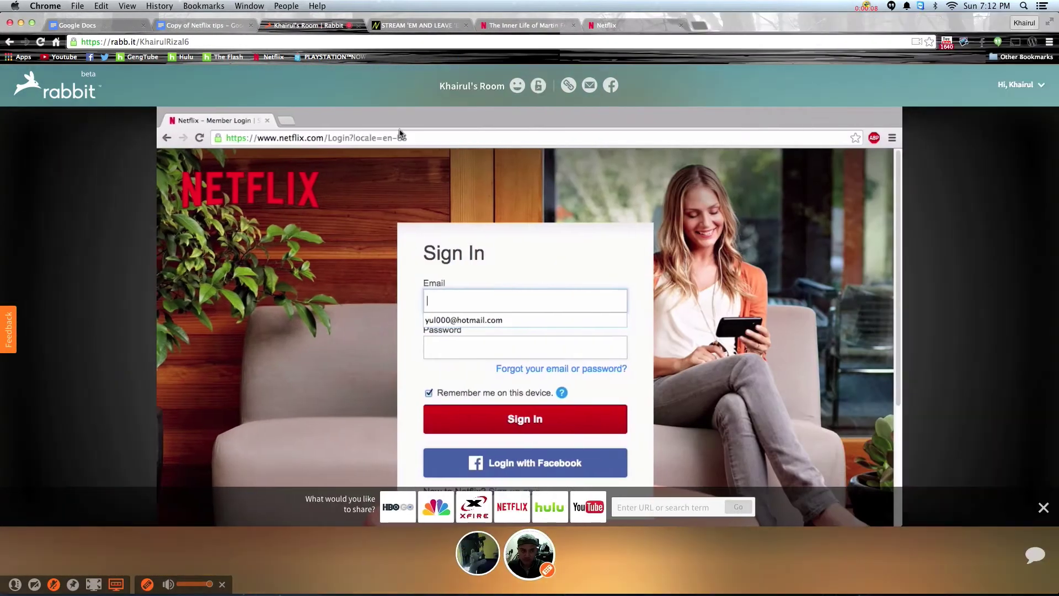
click(481, 319)
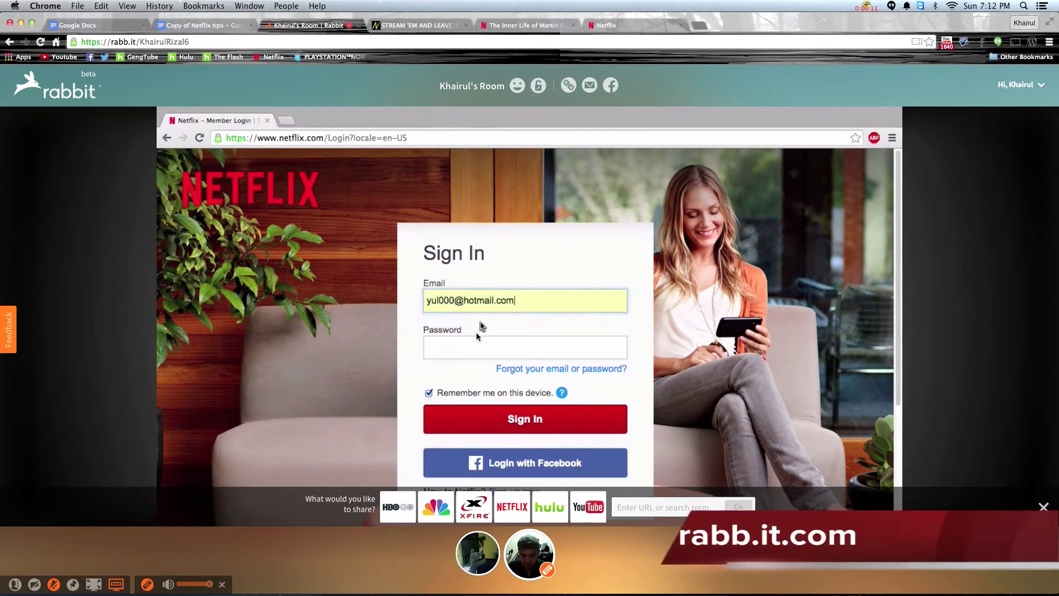
click(473, 353)
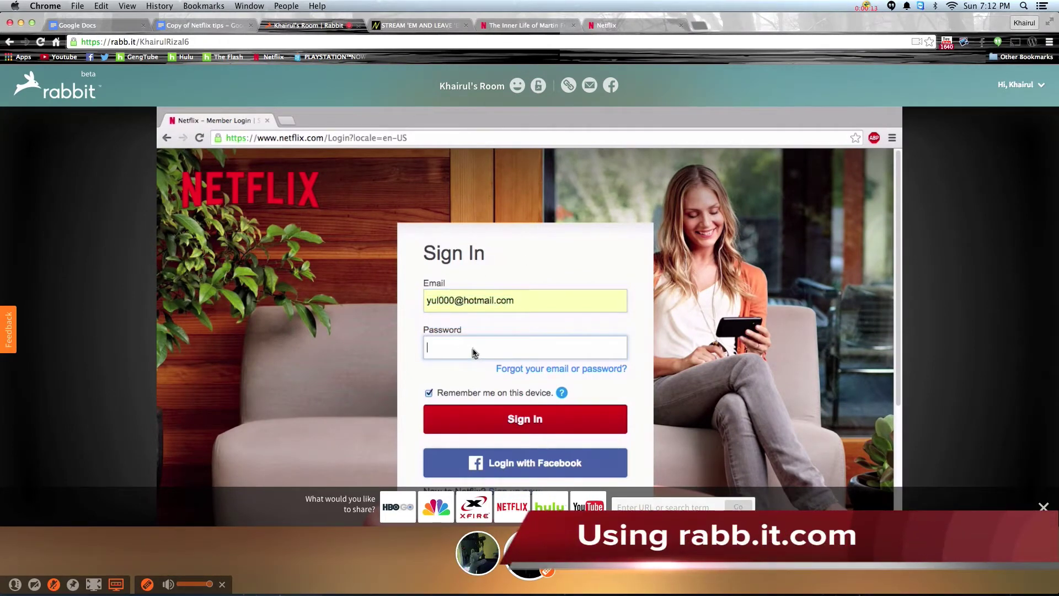
text(••••••••)
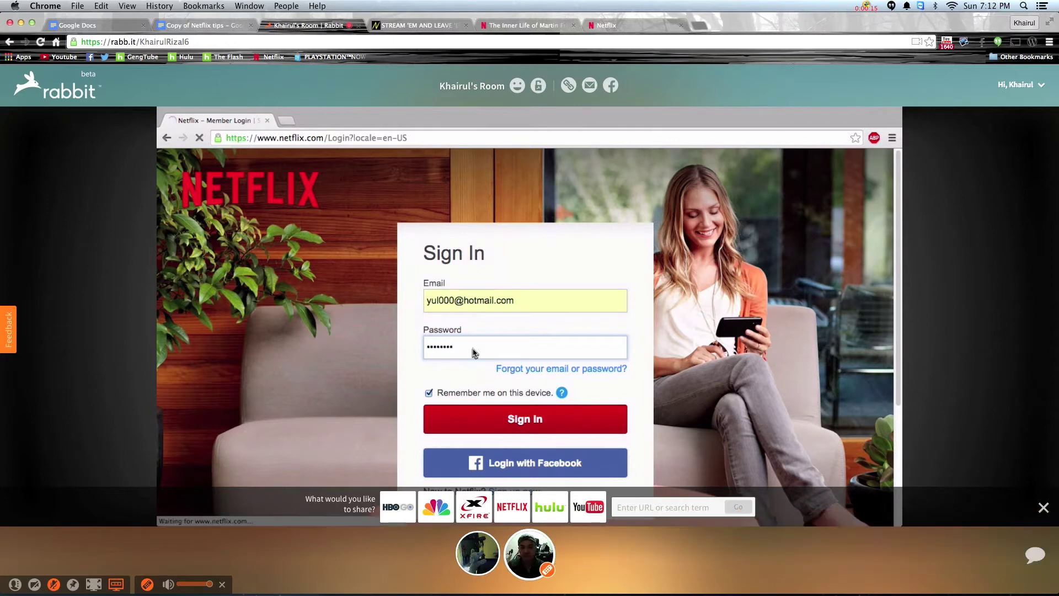
key(Return)
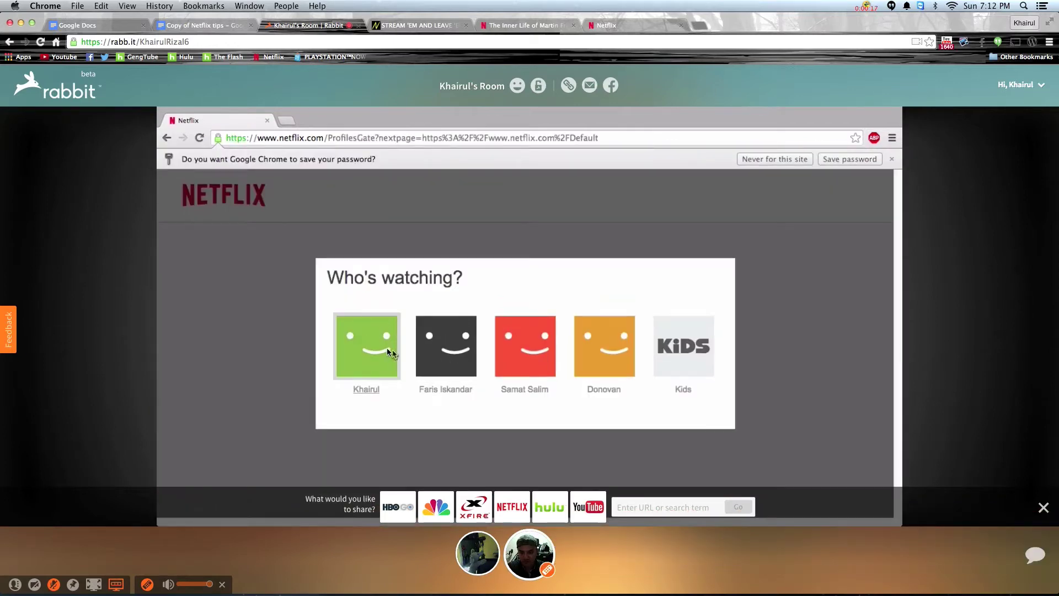
click(387, 351)
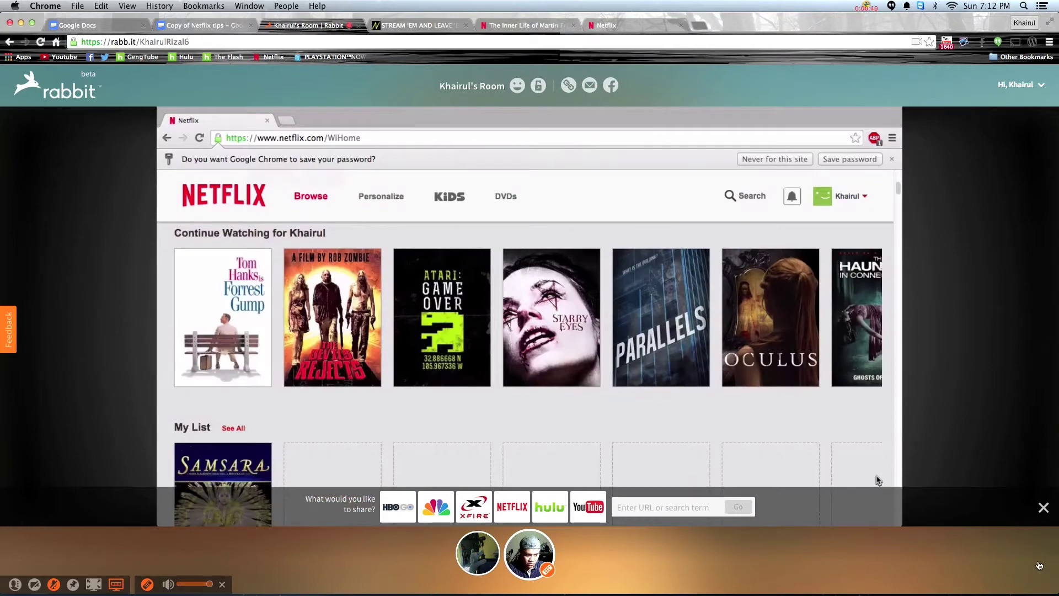
- Send "hello" in the room chat and start playing Underworld from the Crime Movies row
click(1039, 565)
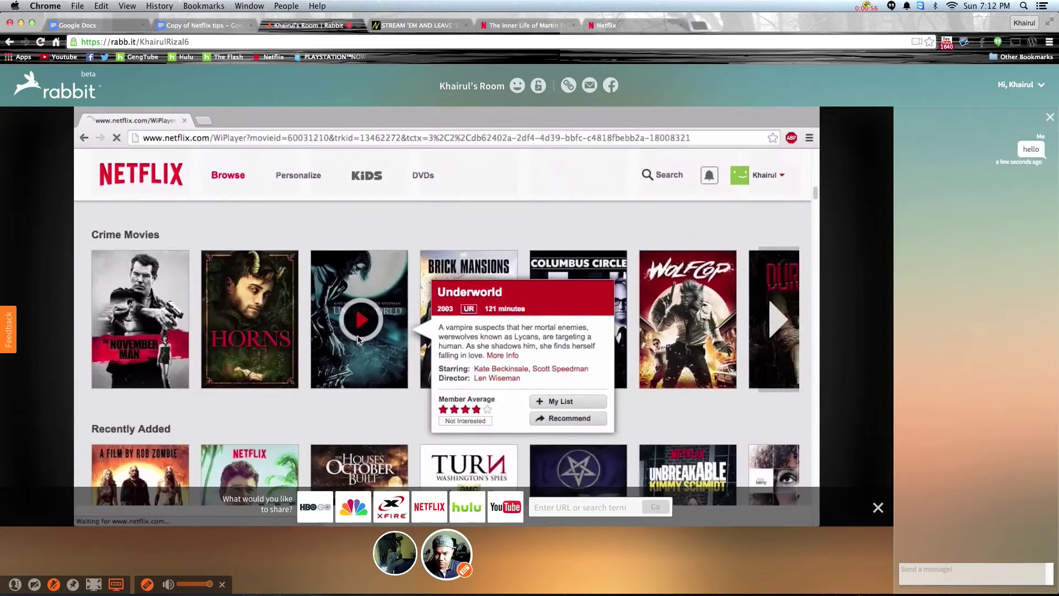
click(356, 331)
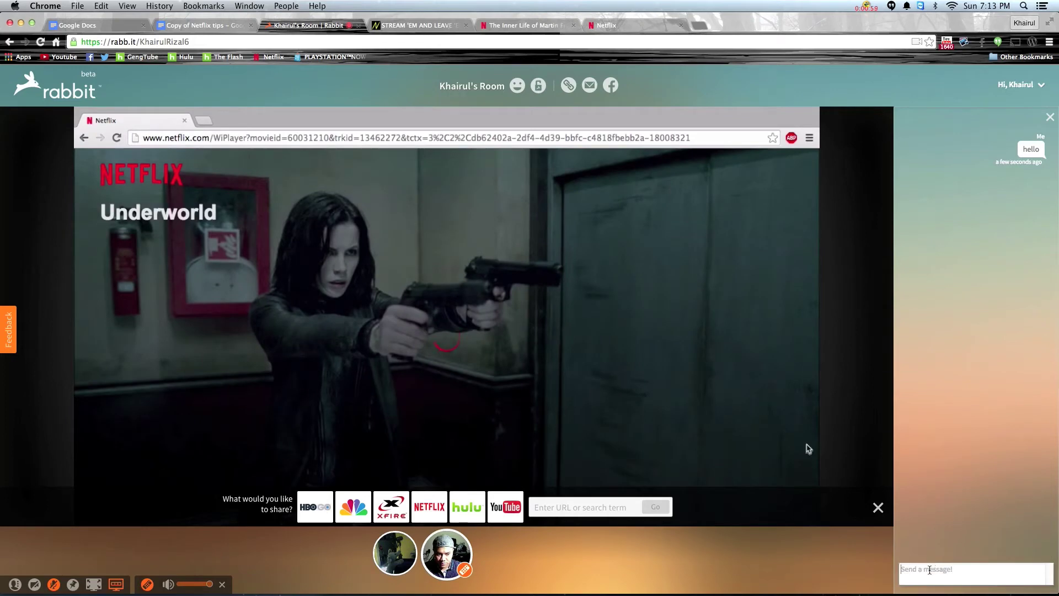
- Send the chat messages "Dumbo is on the other side", "Video and audio very good" and "both sides" while the movie plays
text(Dumb)
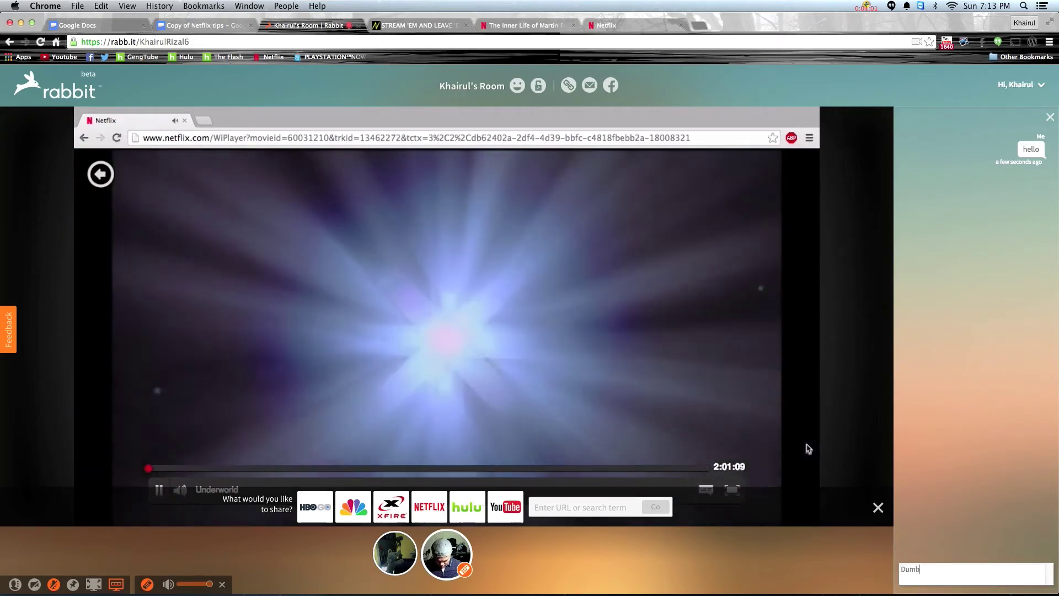
text(o is on the other side)
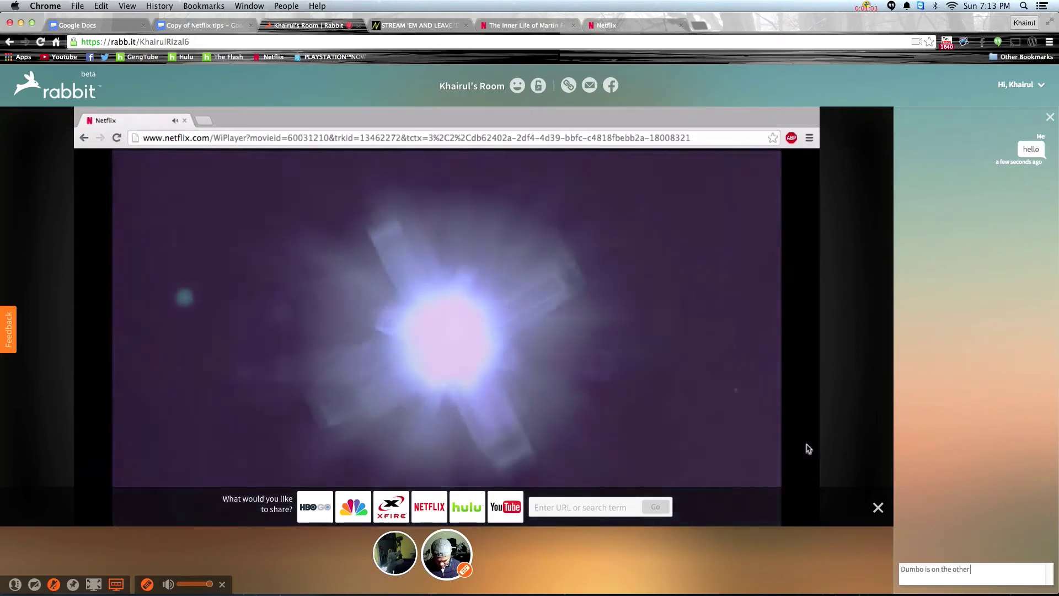
key(Return)
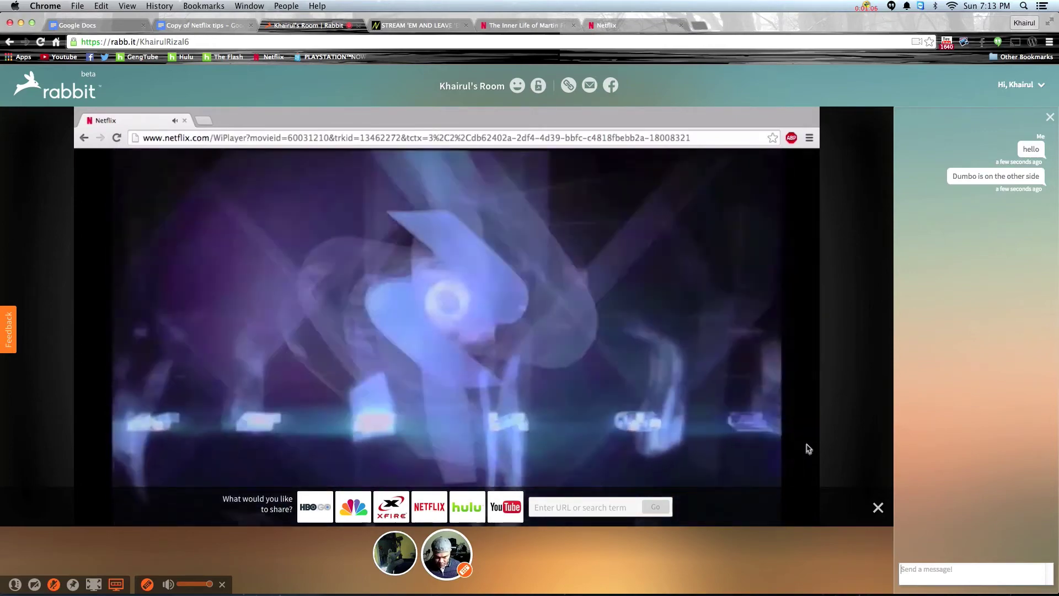
text(Video and)
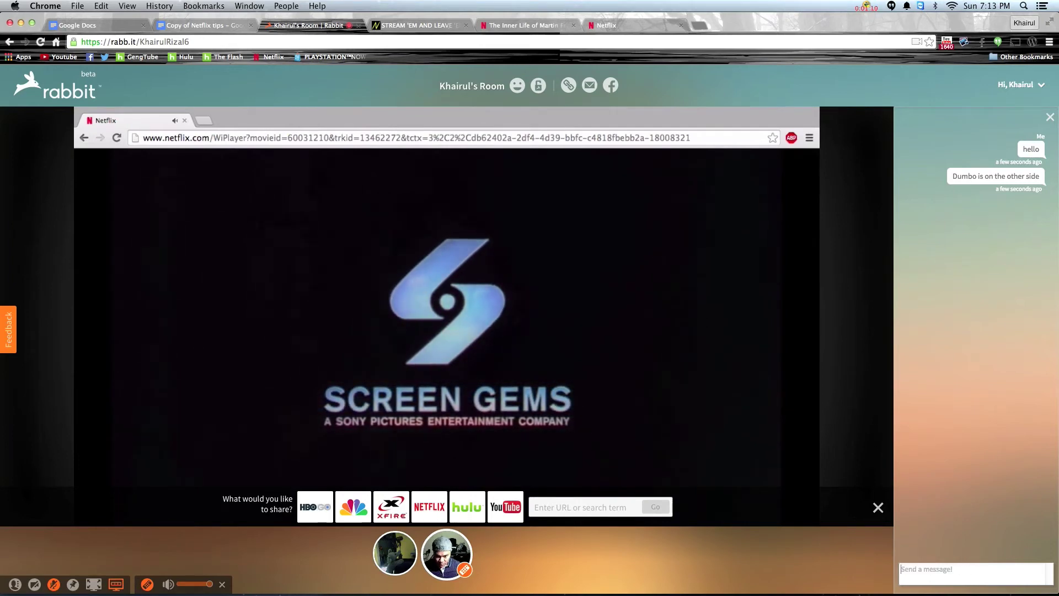
text(b)
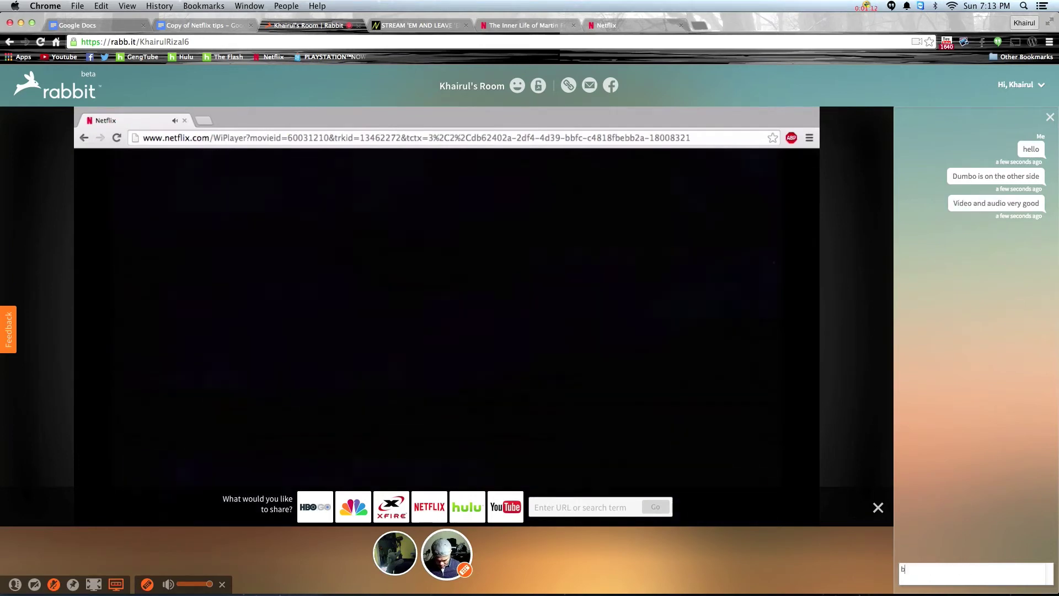
text(oth sides)
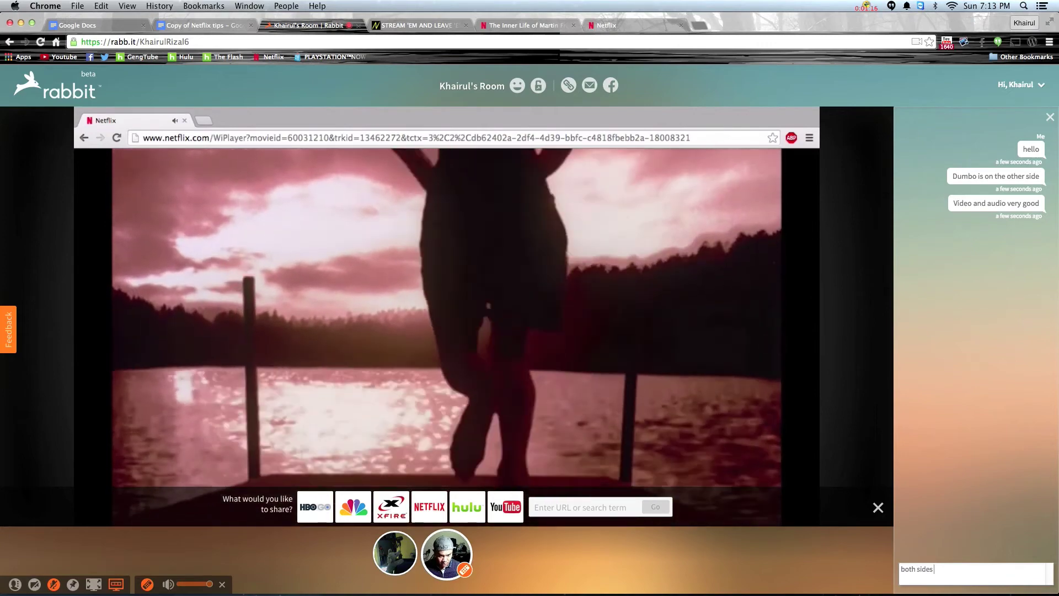
key(Return)
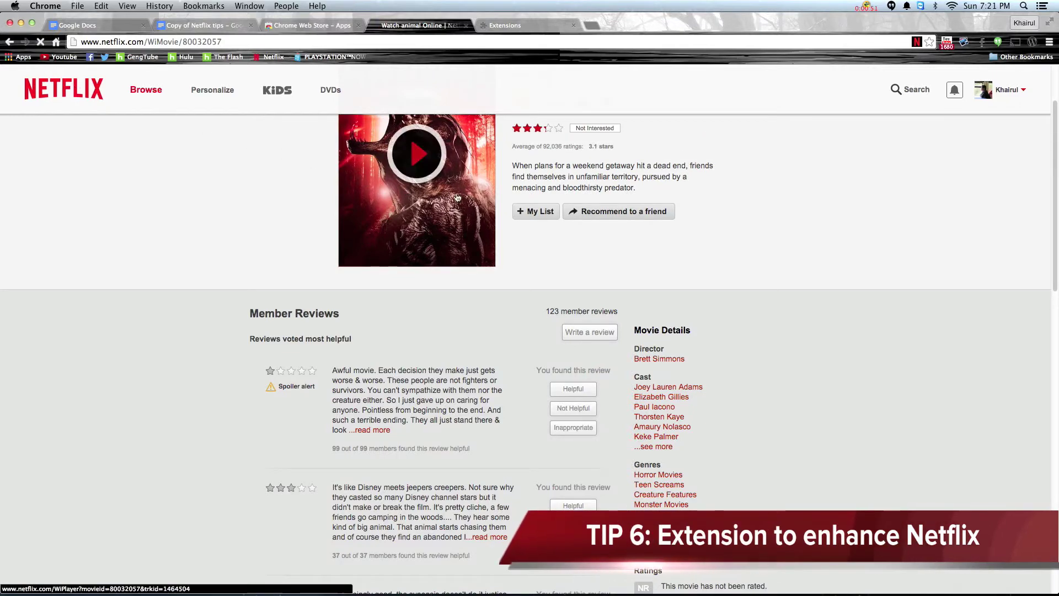
- Reload Netflix and play the trailer of The Haunting in Connecticut 2 from its details in Continue Watching
key(super+r)
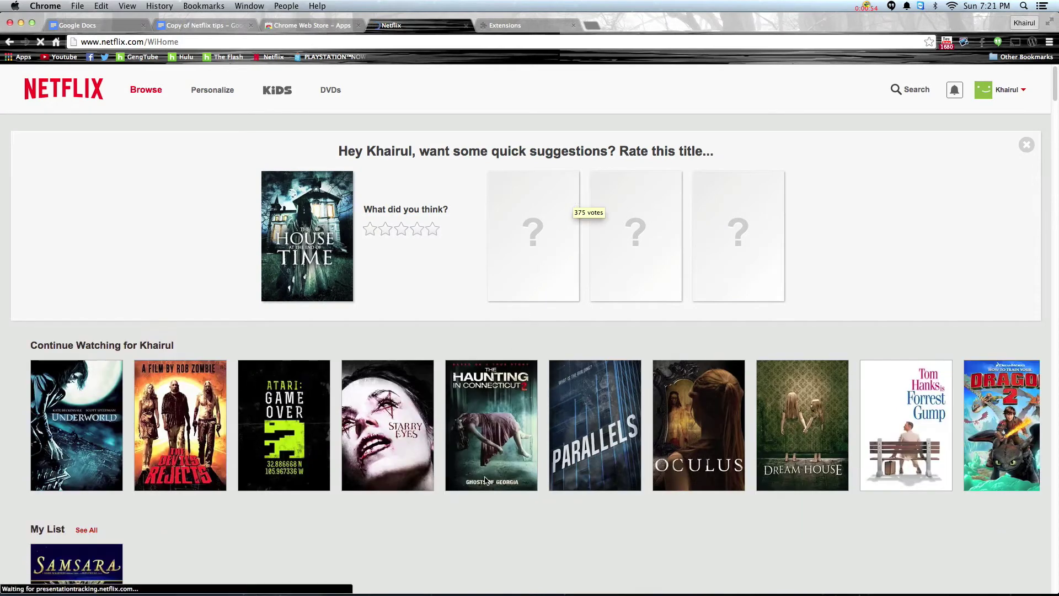
mouse_move(493, 419)
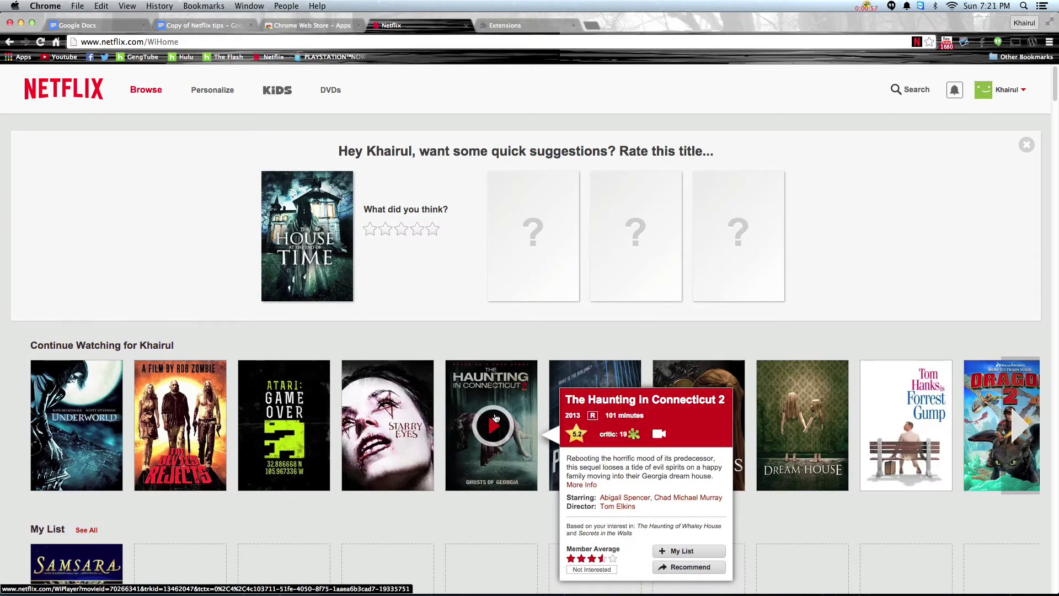
click(659, 434)
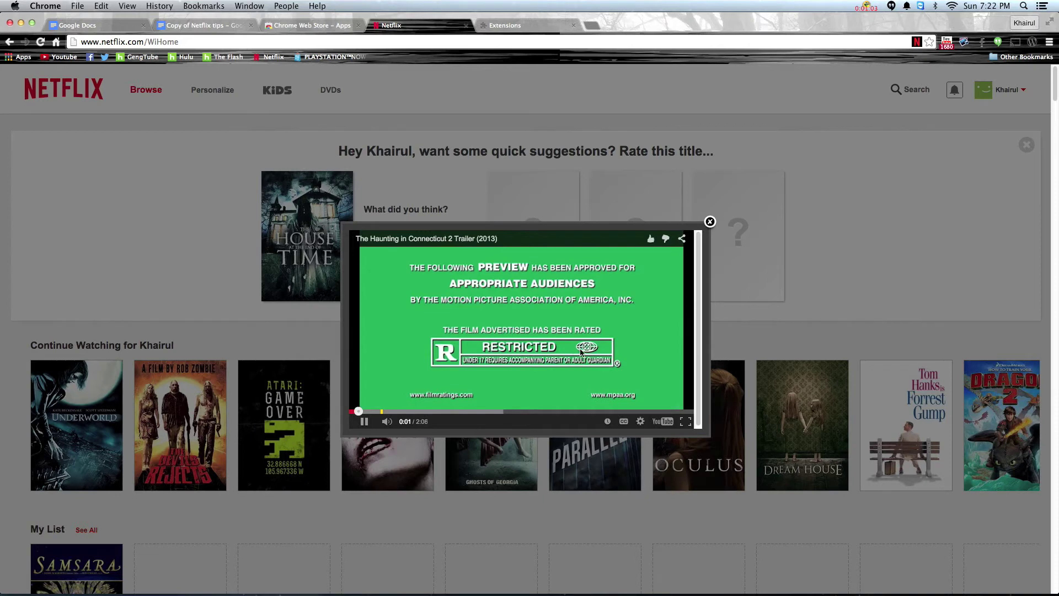
click(864, 6)
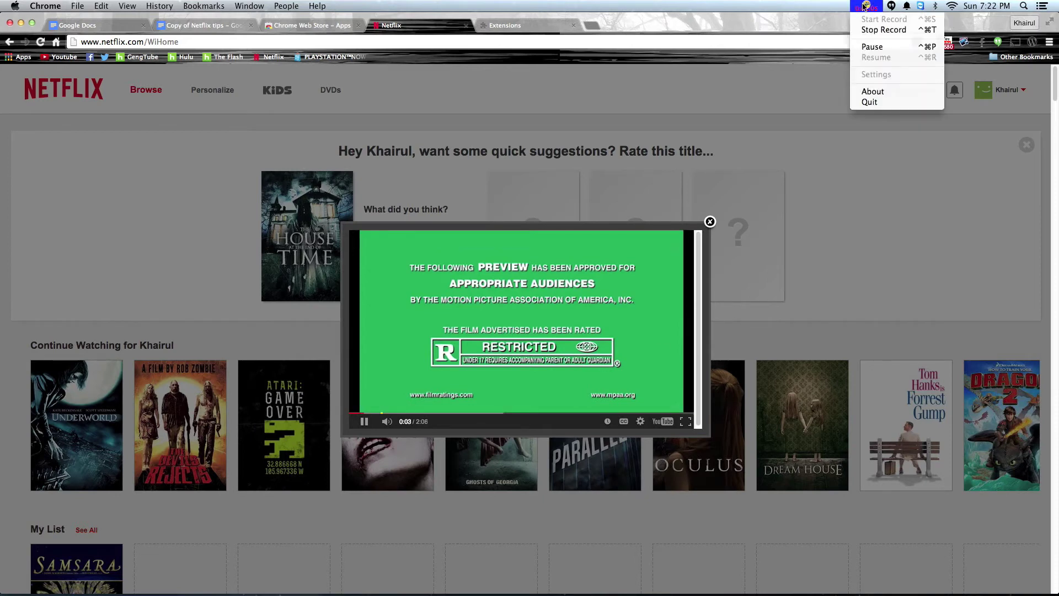
click(867, 30)
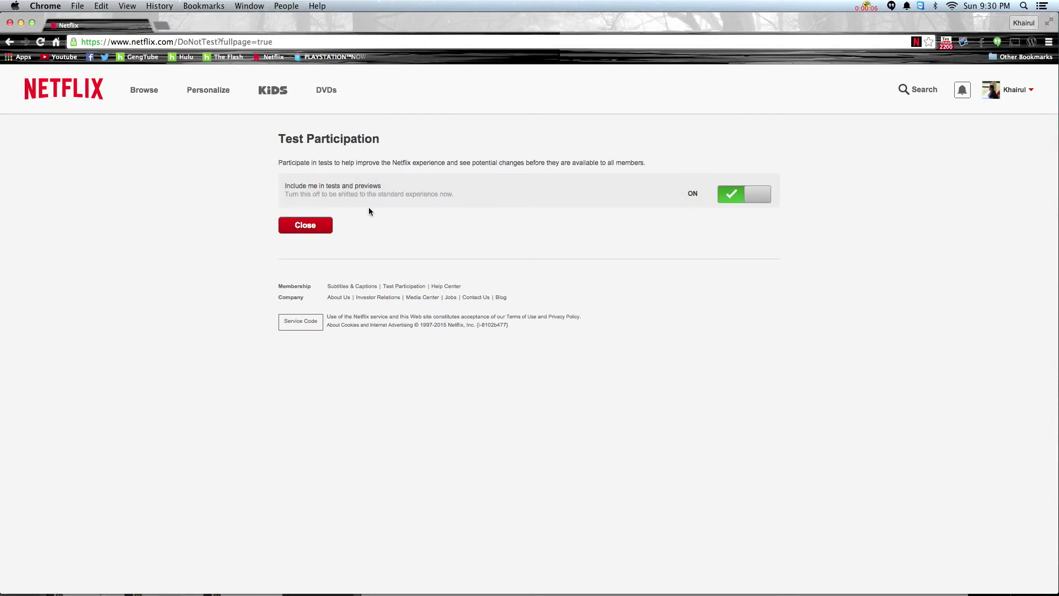
click(330, 225)
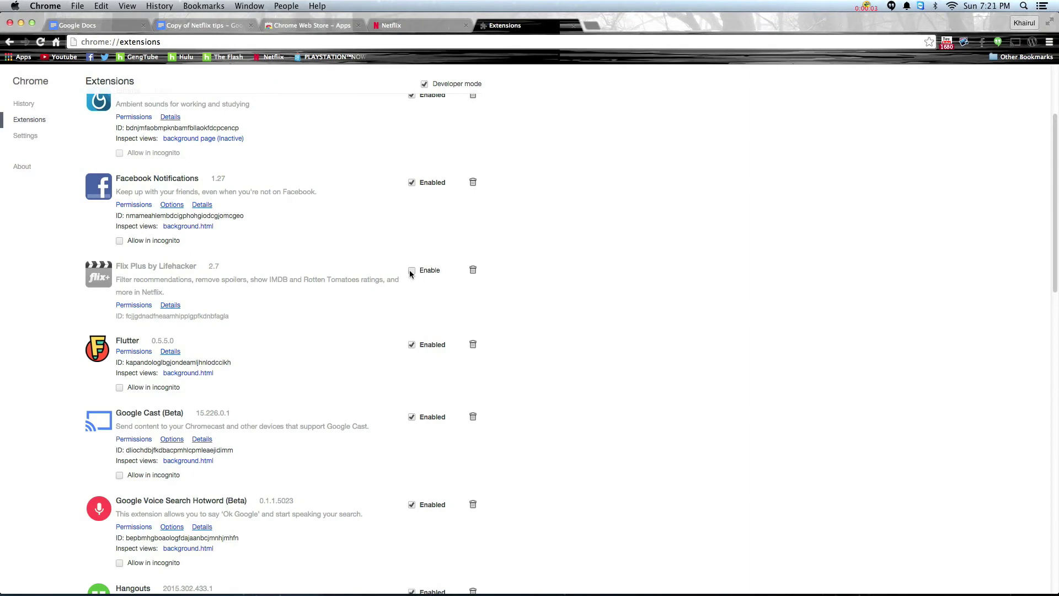
- Enable the Flix Plus by Lifehacker extension and reload the Netflix home page
click(412, 271)
click(410, 26)
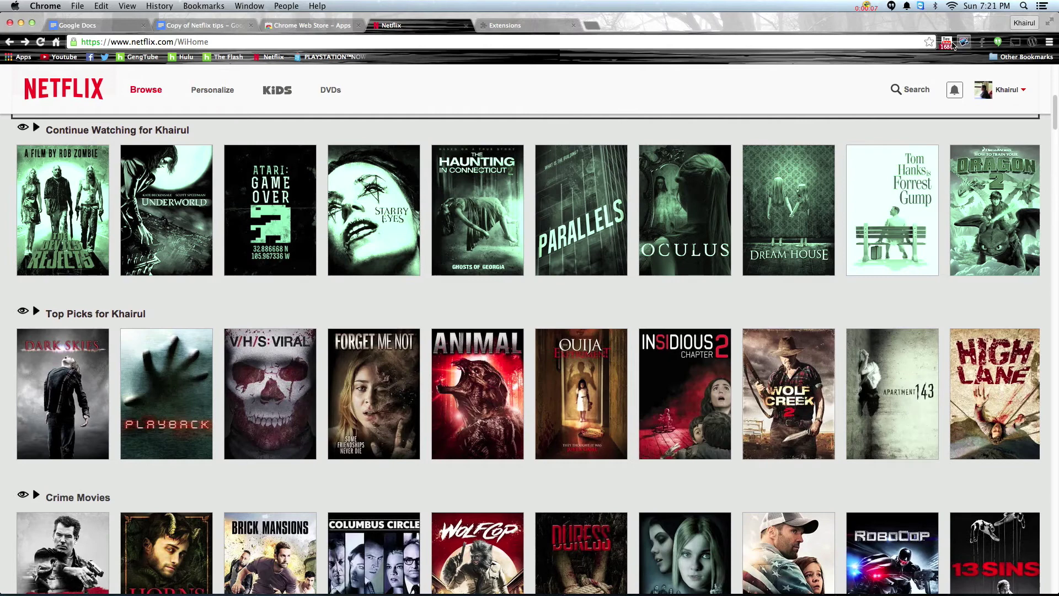
click(41, 43)
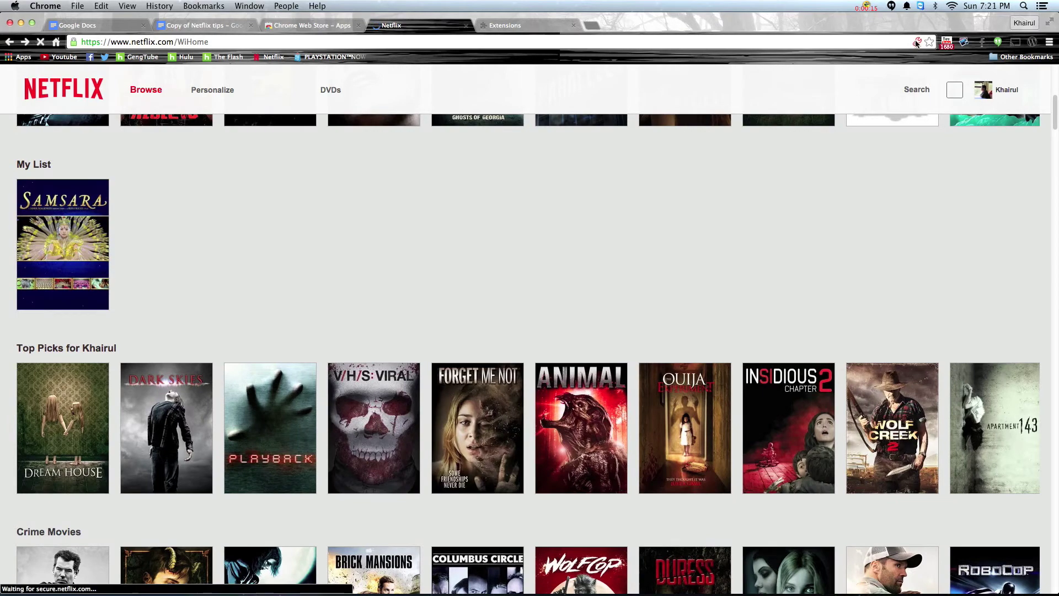
- Look over the options page of Flix Plus by Lifehacker and return to the Netflix home page
click(917, 42)
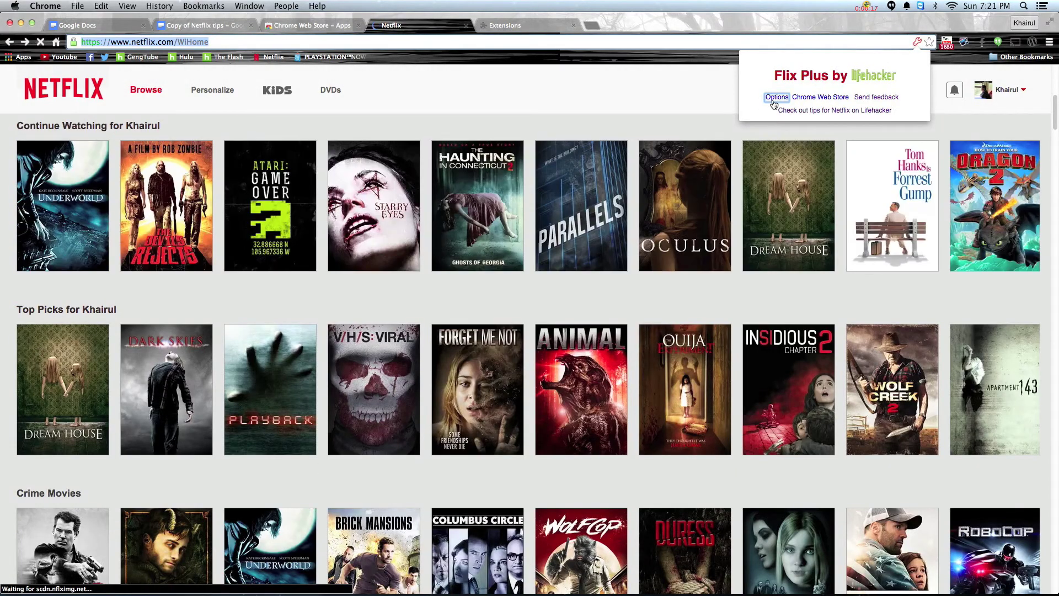
click(776, 98)
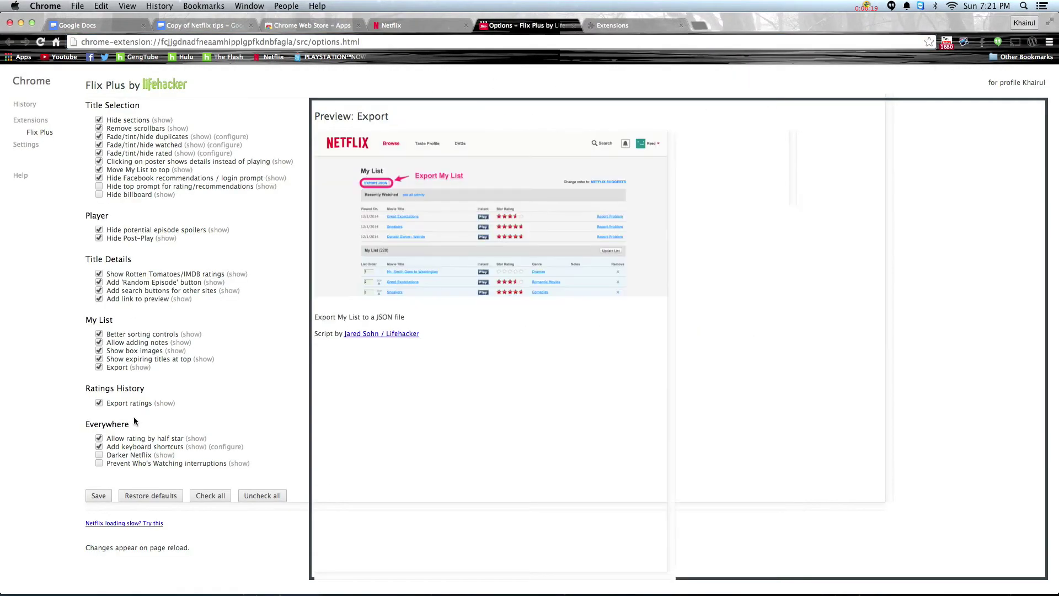
click(421, 28)
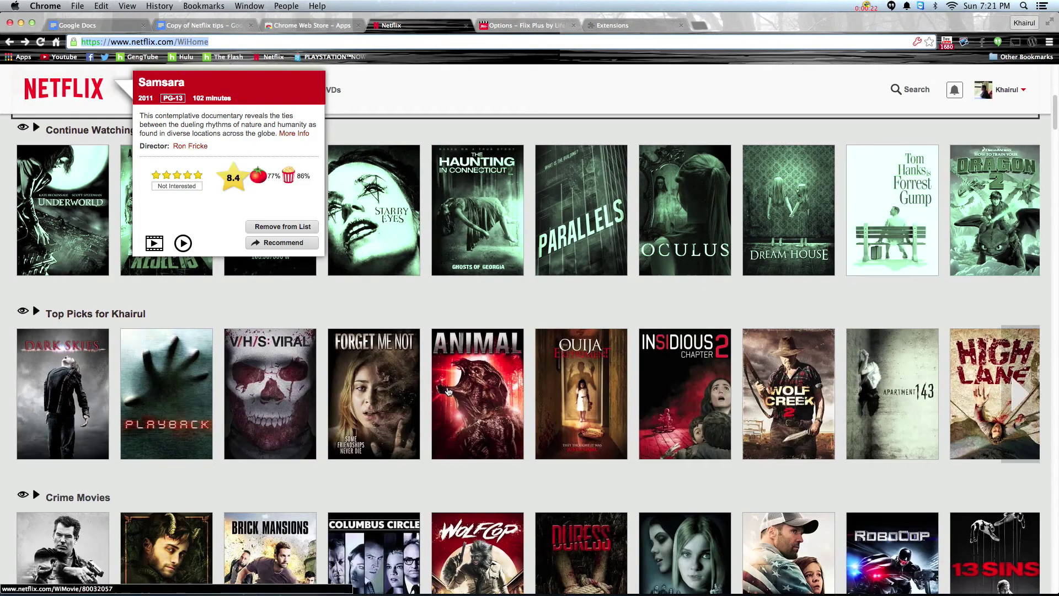
- Open the details page of animal from the Top Picks row and look through its ratings and member reviews
mouse_move(473, 385)
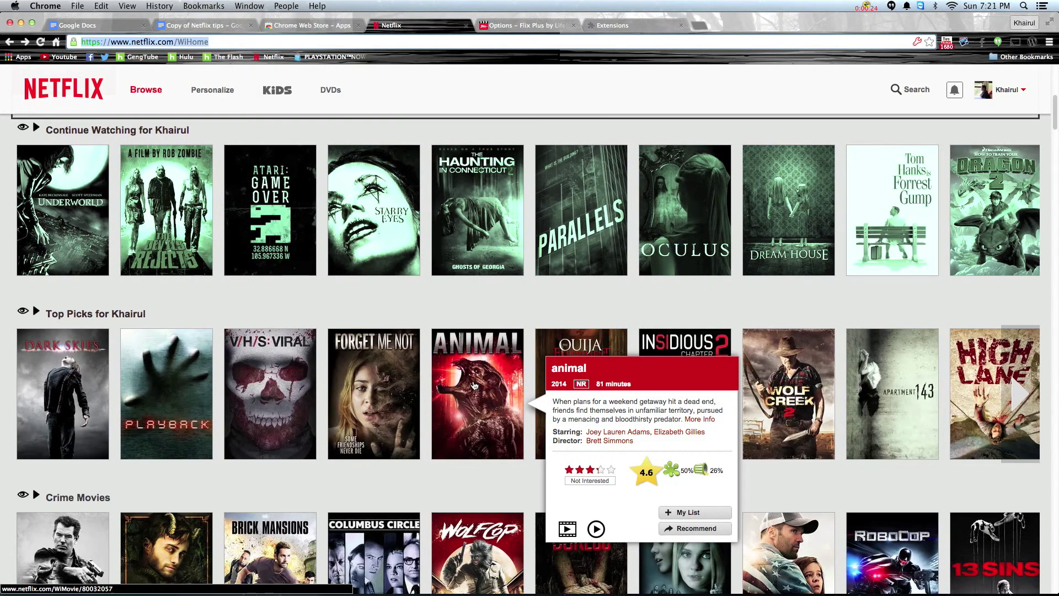
key(Return)
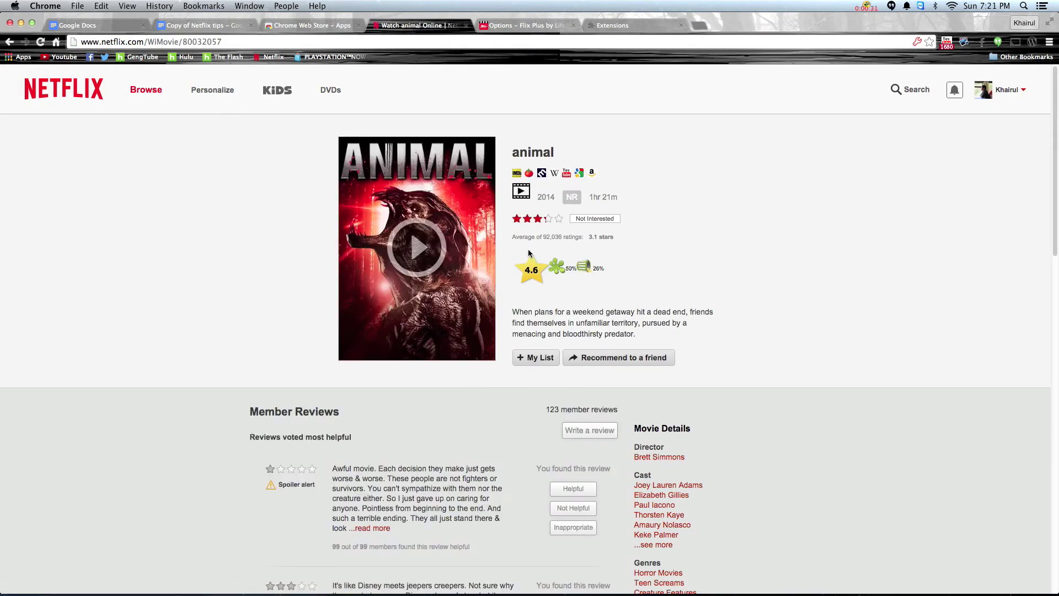
scroll(476, 409, down, 15)
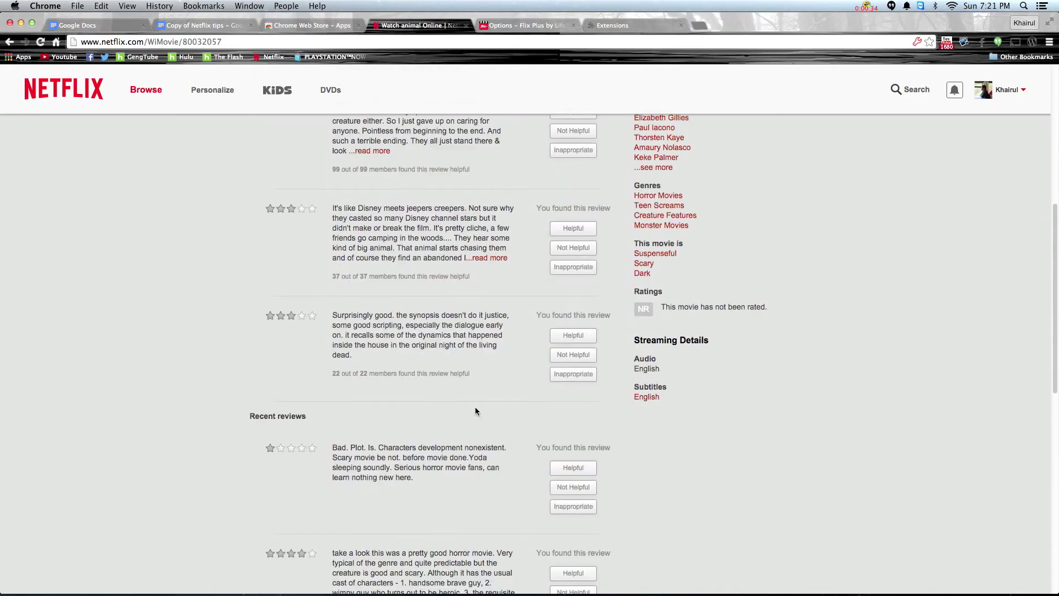
scroll(475, 406, down, 3)
scroll(475, 406, up, 10)
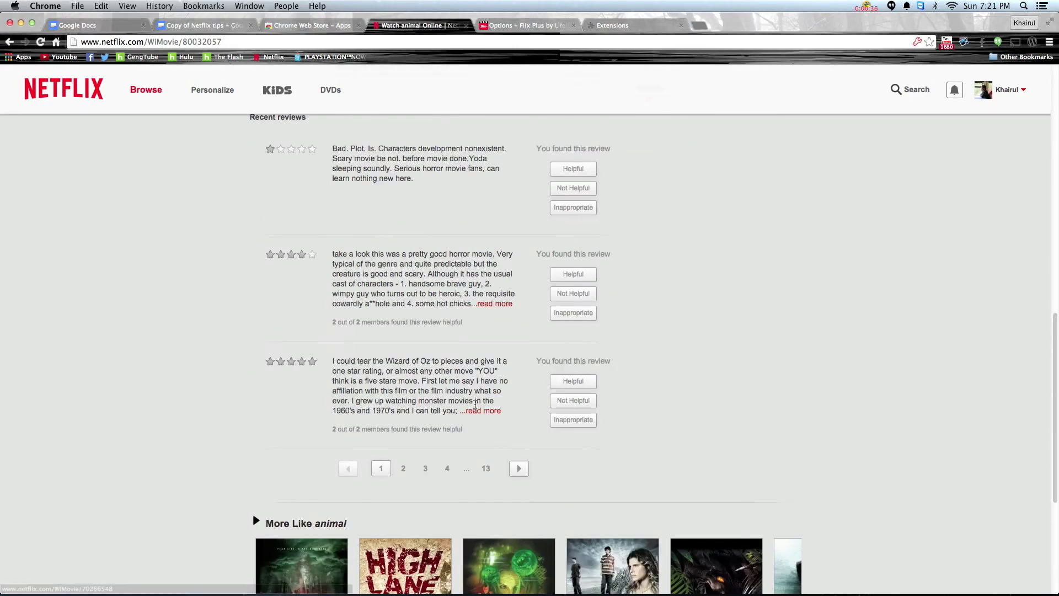
scroll(475, 406, up, 5)
- Replace the enabled Flix Plus by Lifehacker extension with Netflix Enhancer - Old and reload the Netflix page of animal
click(606, 31)
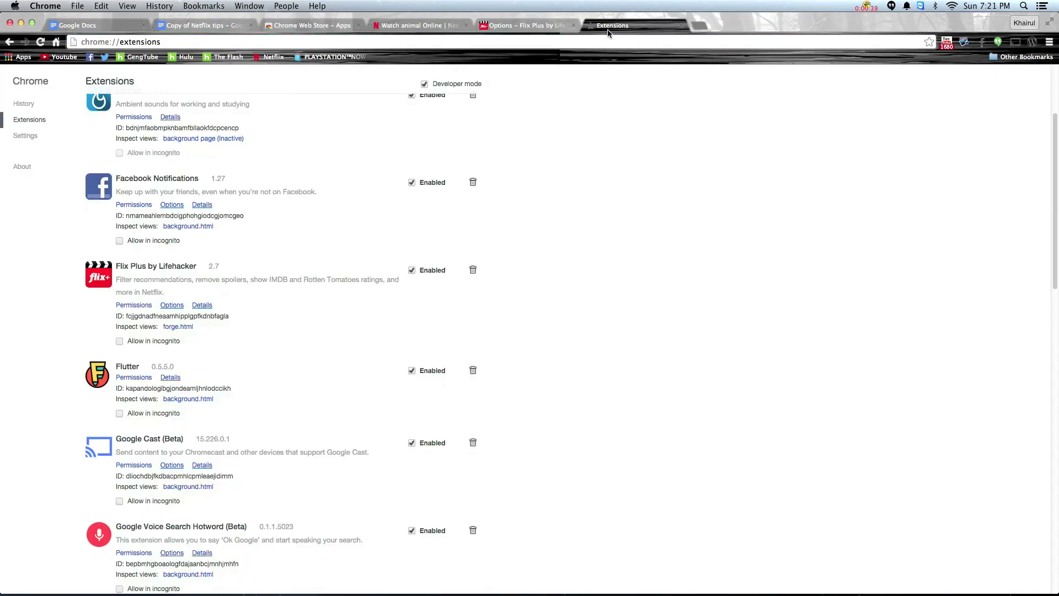
click(412, 271)
scroll(413, 271, down, 8)
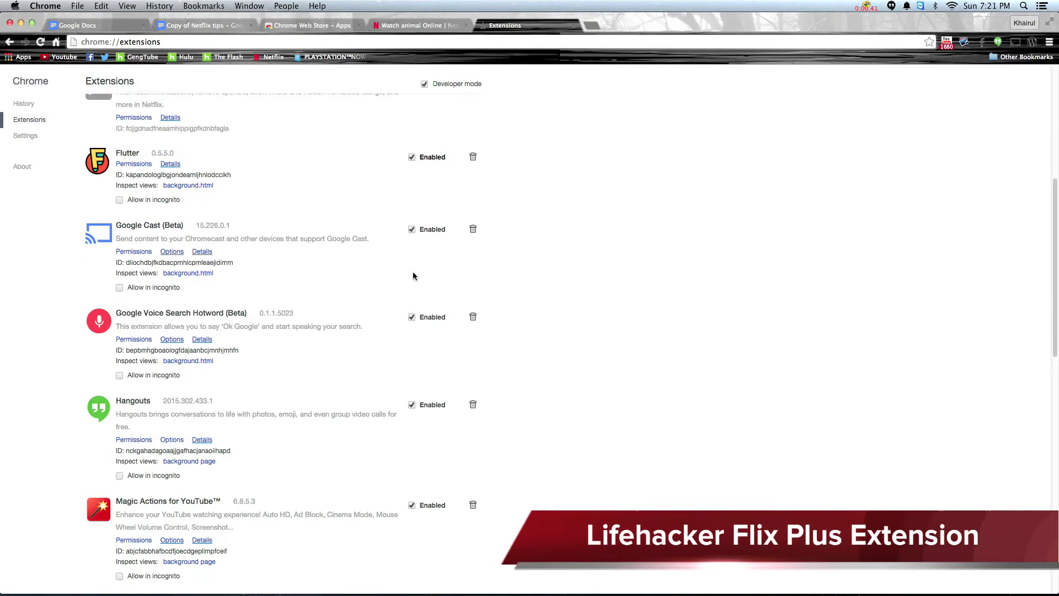
click(412, 359)
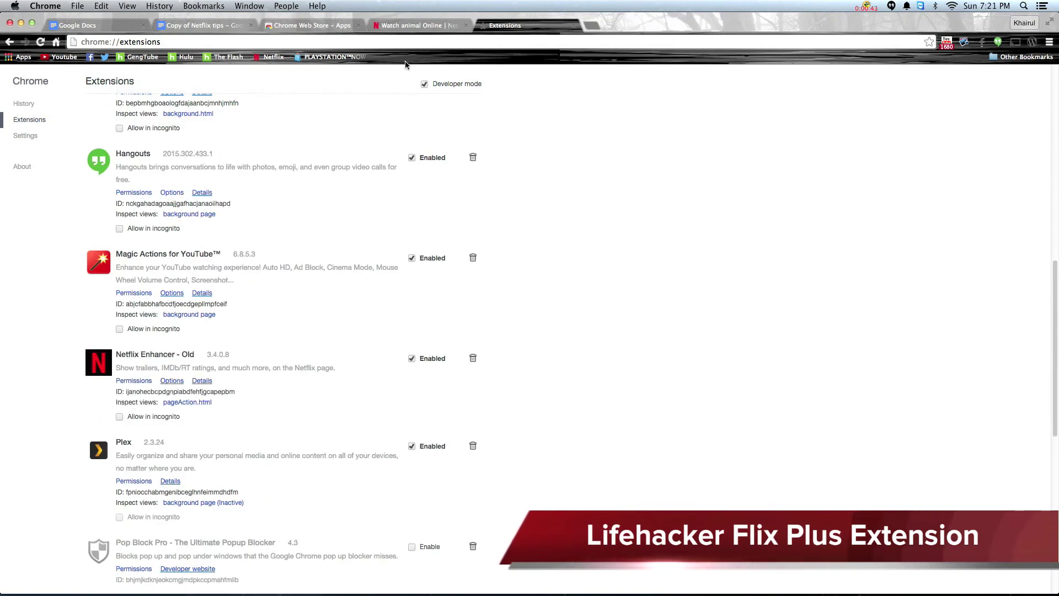
click(413, 30)
click(45, 46)
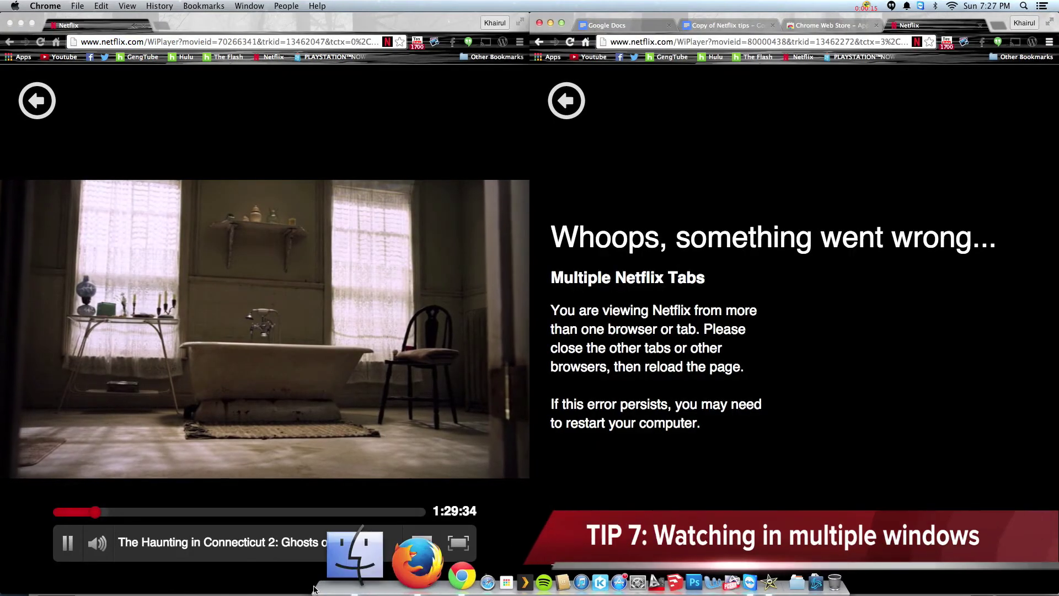
- Switch to Firefox, place its window over the right half of the screen, and search the web for netflix
click(359, 568)
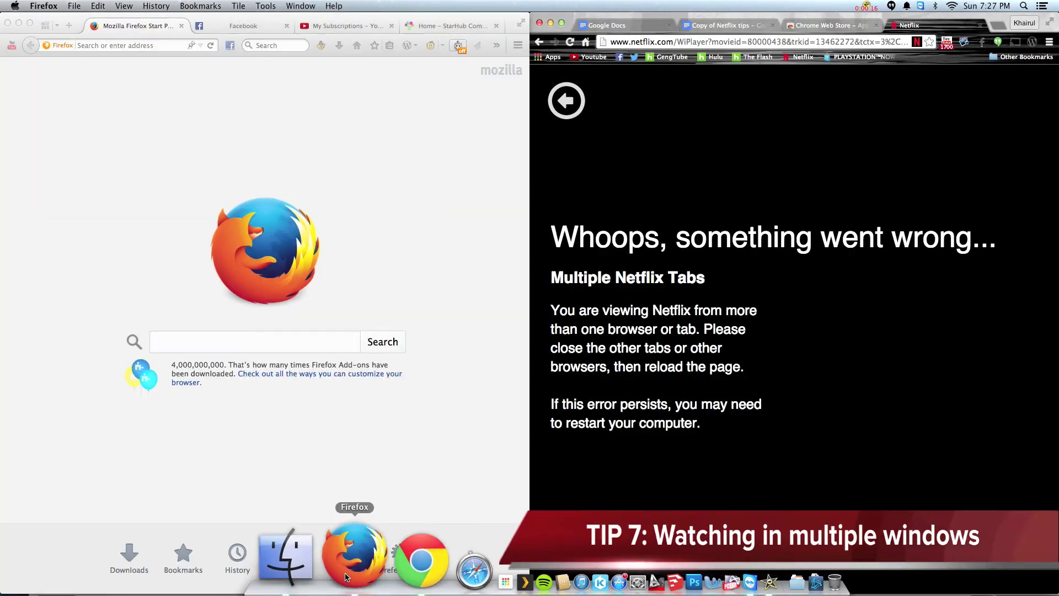
drag(317, 20, 932, 270)
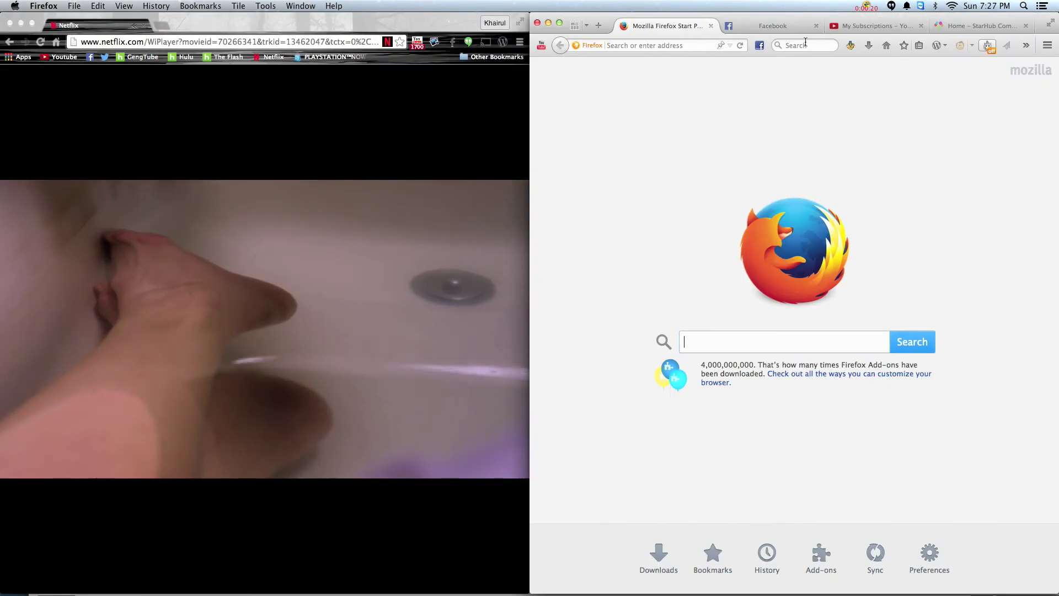
click(803, 45)
text(netfli)
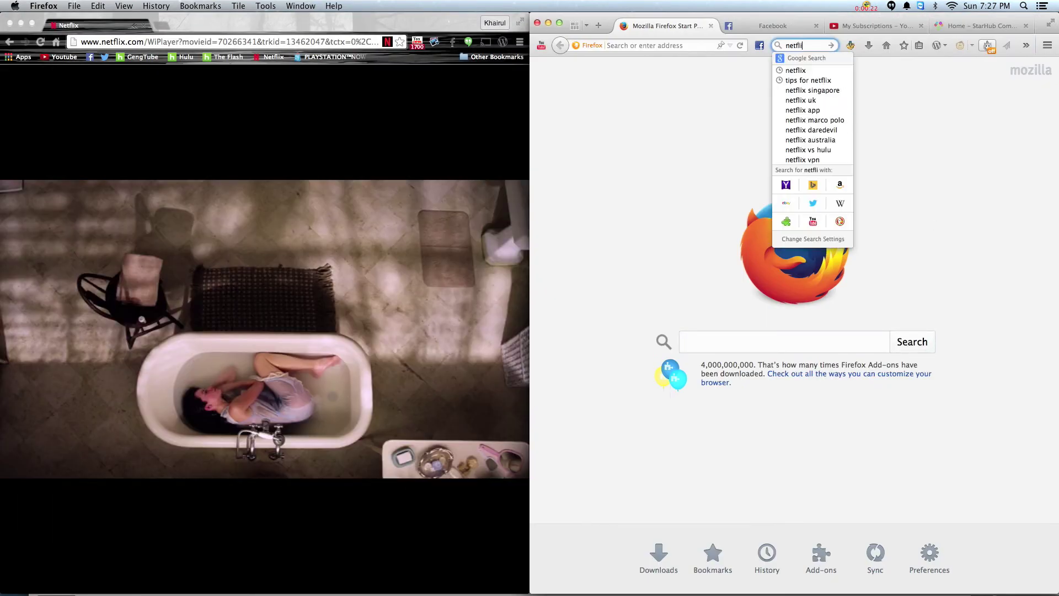
text(x)
key(Return)
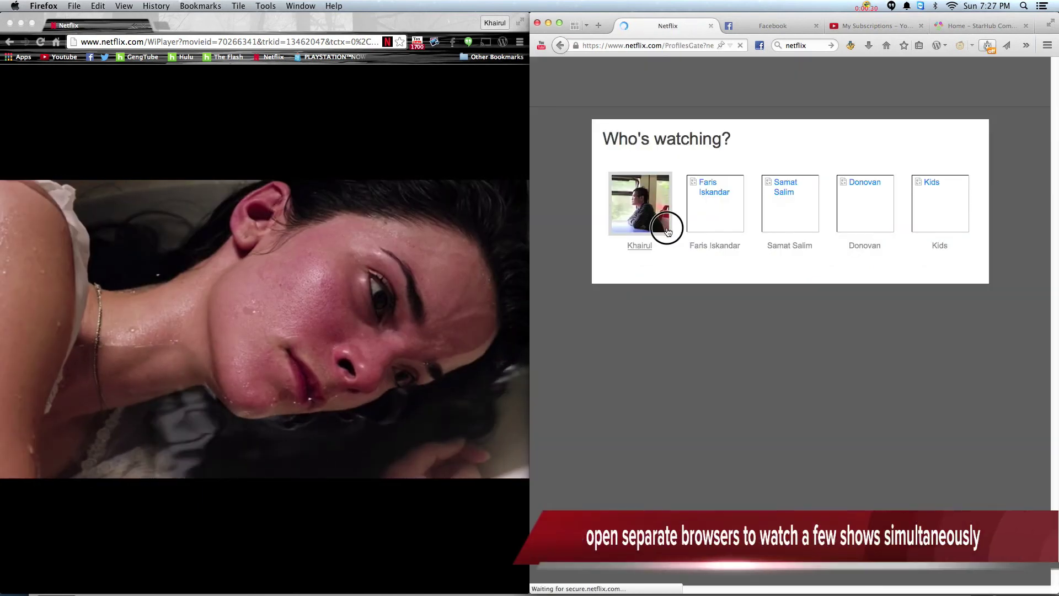
- Choose the account owner's Netflix profile and start playing Samsara from My List
click(668, 230)
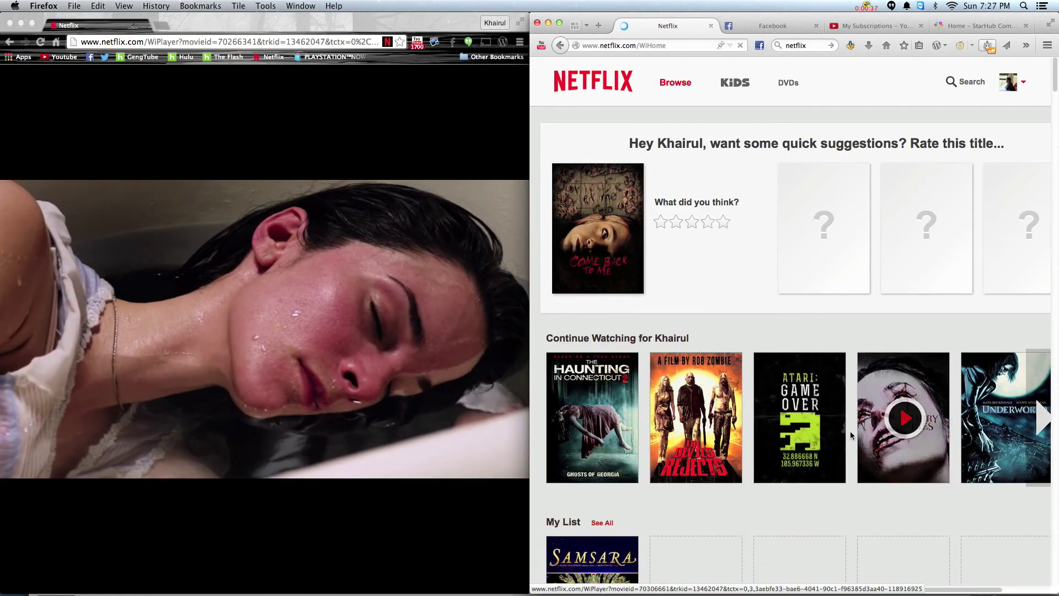
scroll(725, 433, down, 8)
click(593, 143)
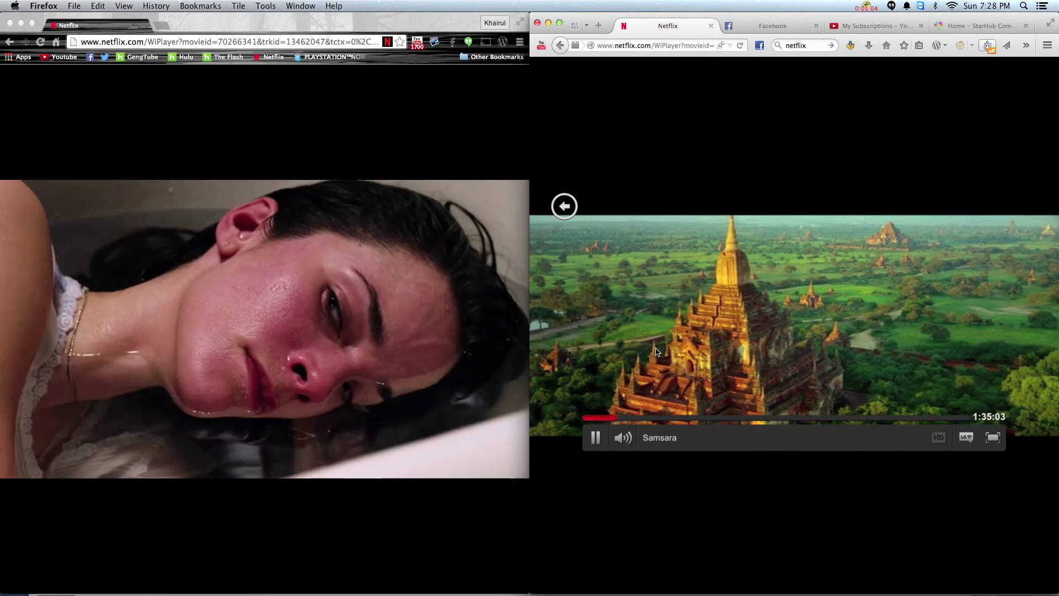
- Open Safari and arrange its window in the lower half of the screen's right side, below the Firefox video
mouse_move(411, 588)
click(376, 588)
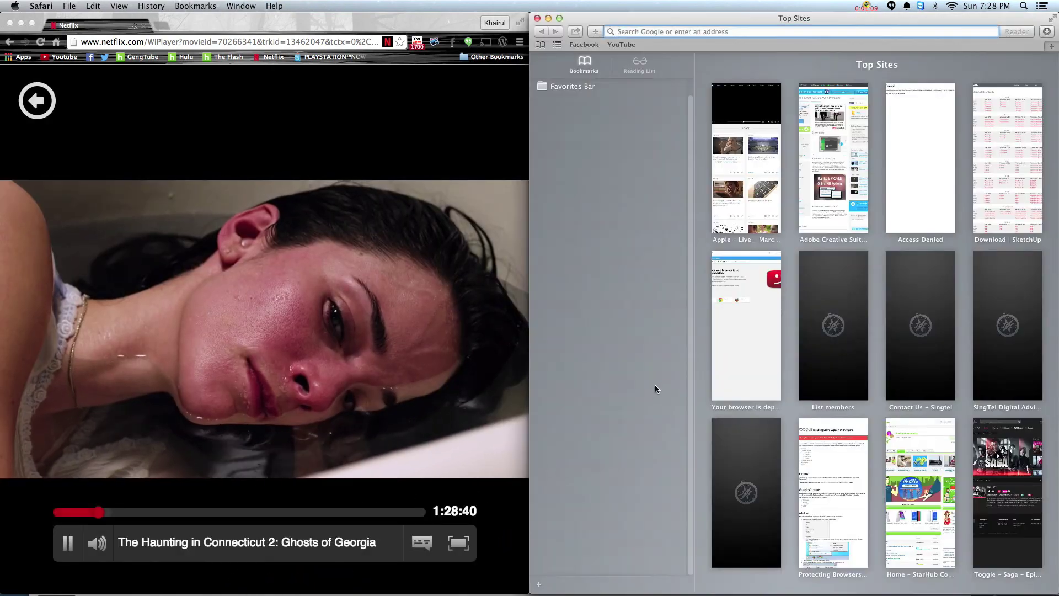
drag(763, 18, 739, 309)
click(916, 88)
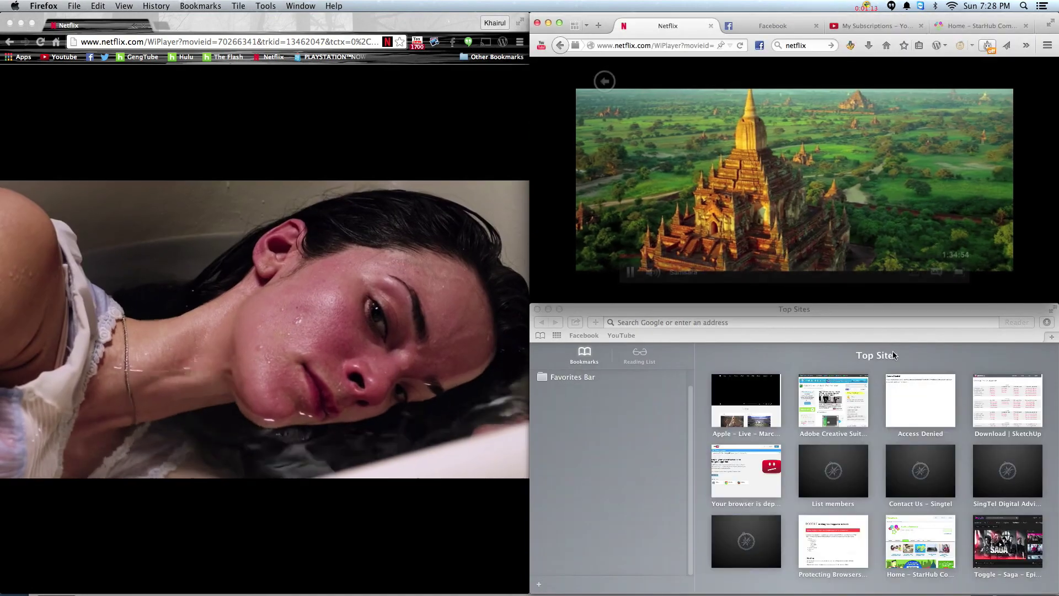
- Search for netflix in Safari and open the Netflix Sign In page from the results
click(811, 328)
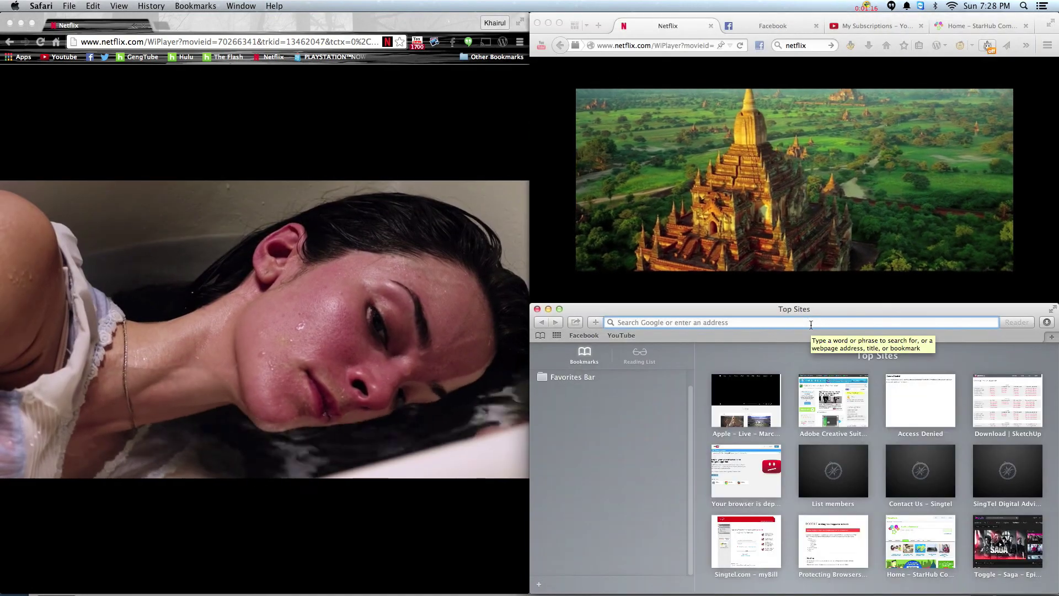
text(netf)
click(637, 356)
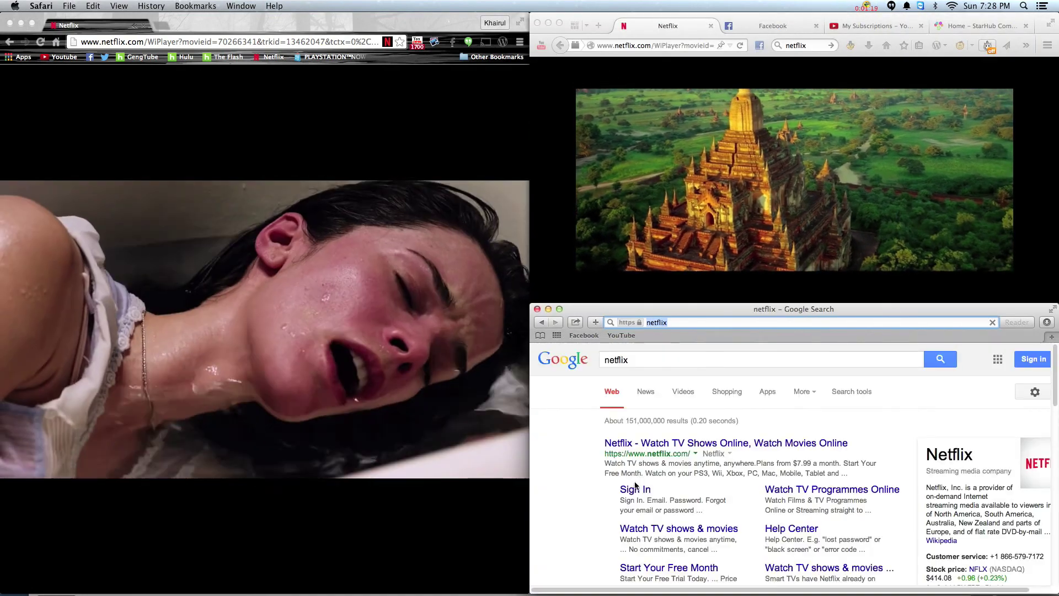
click(637, 491)
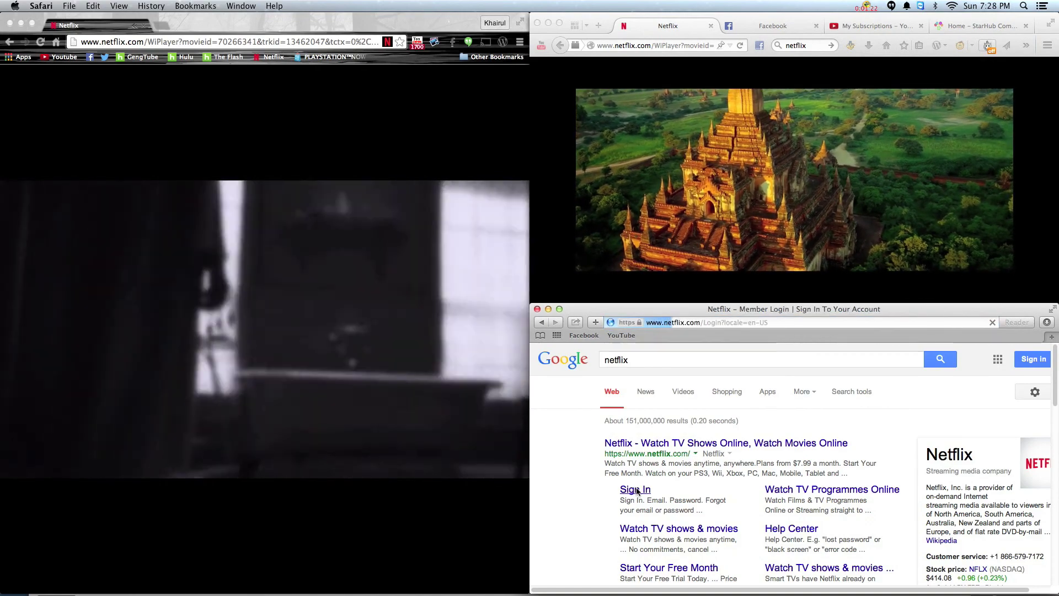